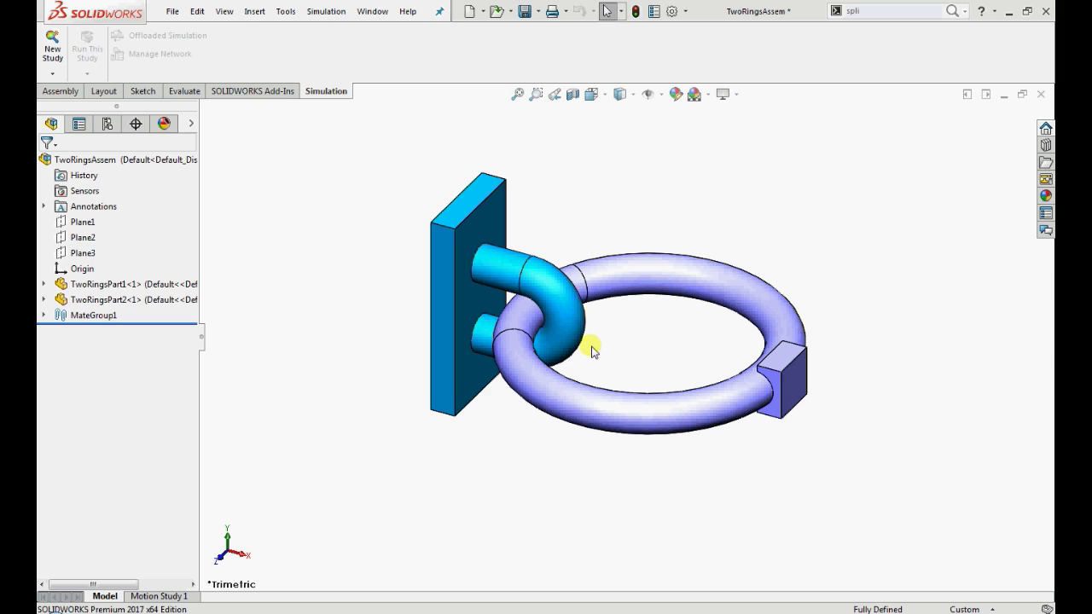
- Inspect the ring junction from several angles, then begin a new Static study named 'pressure loading'
middle_click_drag(596, 350, 602, 351)
scroll(546, 332, "down", 4)
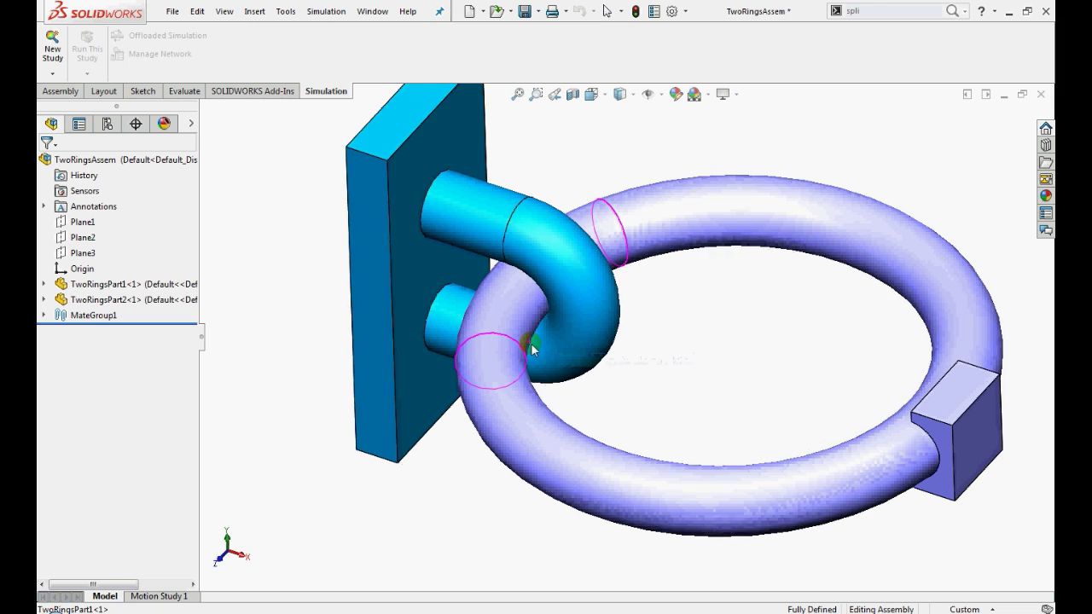
mouse_move(533, 344)
middle_mouse_down()
mouse_move(551, 348)
mouse_move(548, 317)
mouse_move(537, 323)
middle_mouse_up()
scroll(538, 322, "up", 3)
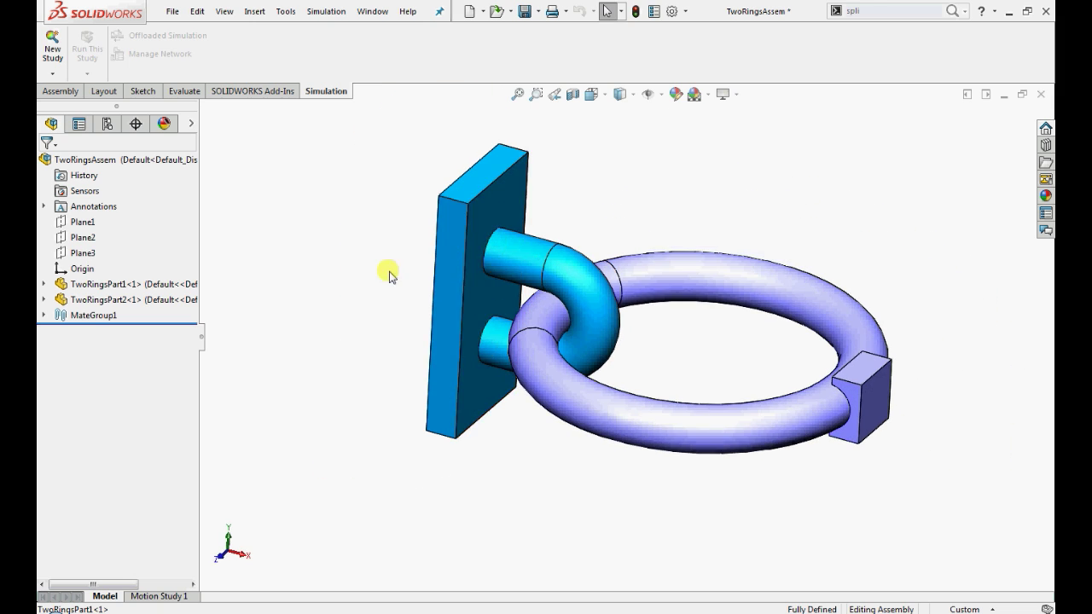
left_click(52, 73)
left_click(70, 92)
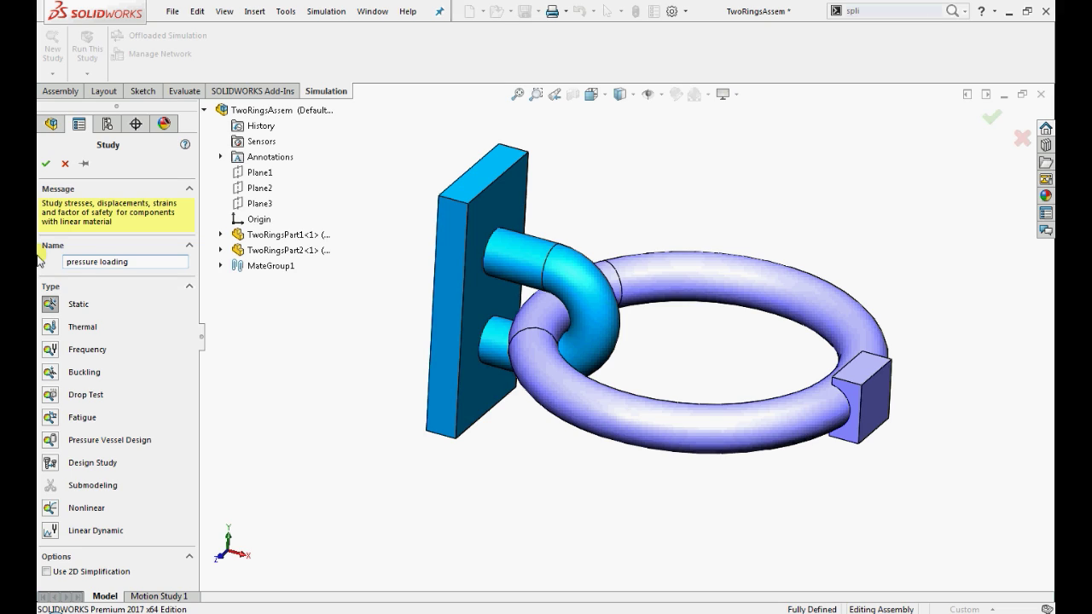
- Create the 'pressure loading' study and assign AISI 1020 steel to all parts
left_click(46, 164)
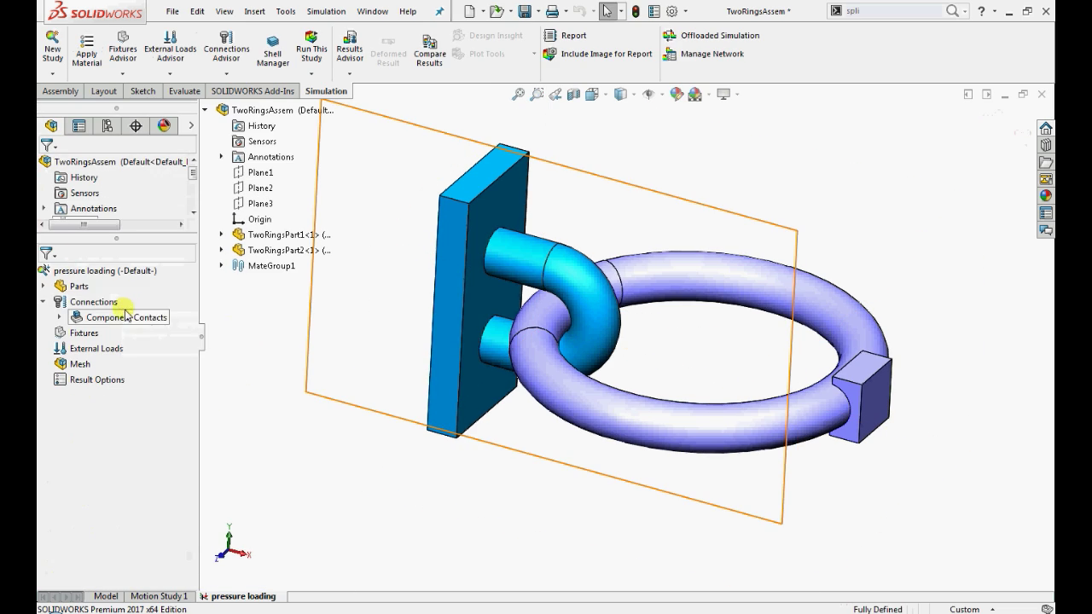
right_click(72, 288)
left_click(119, 300)
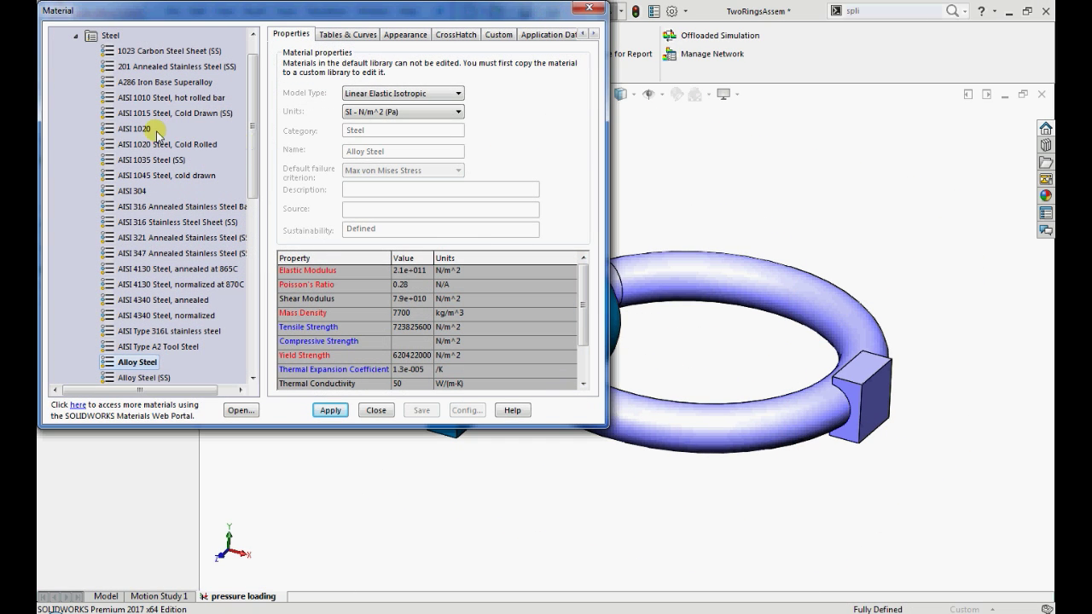
left_click(147, 129)
left_click(324, 413)
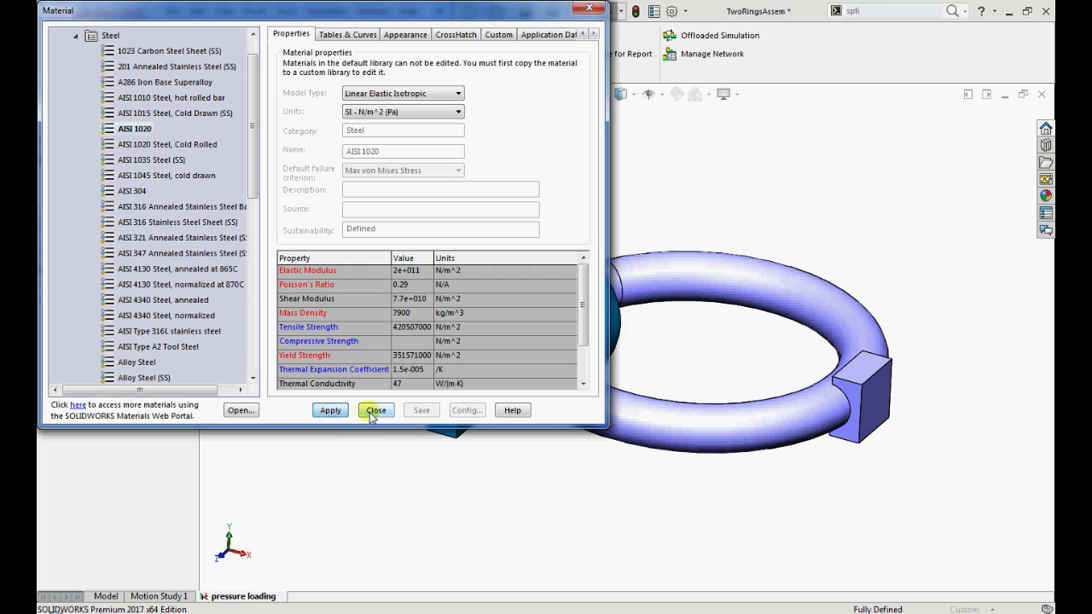
left_click(375, 412)
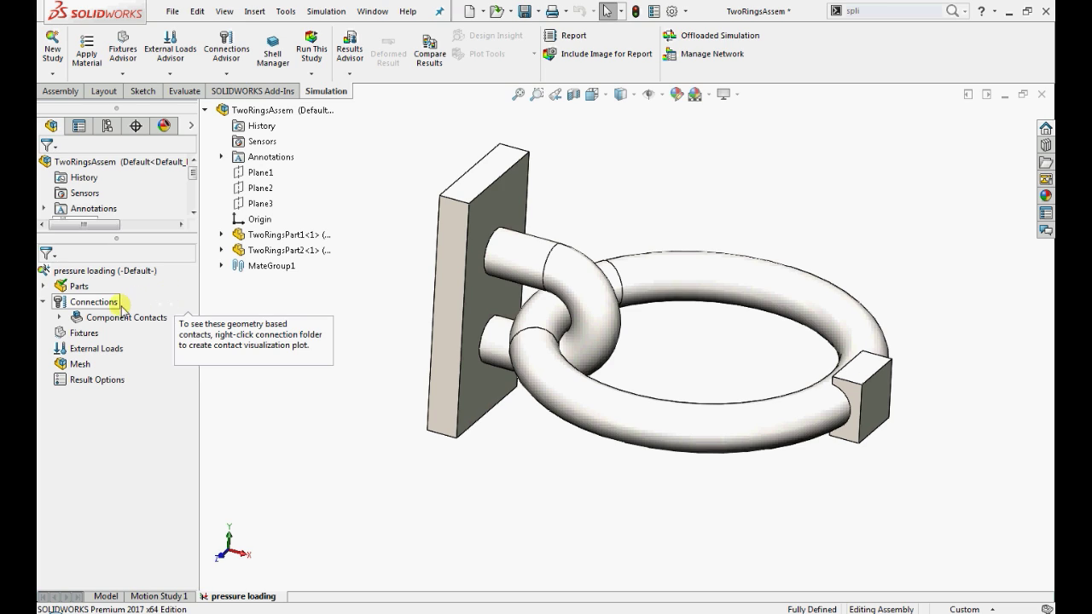
- Set the Global Contact under Component Contacts to No Penetration
left_click(59, 317)
left_click(123, 332)
right_click(124, 332)
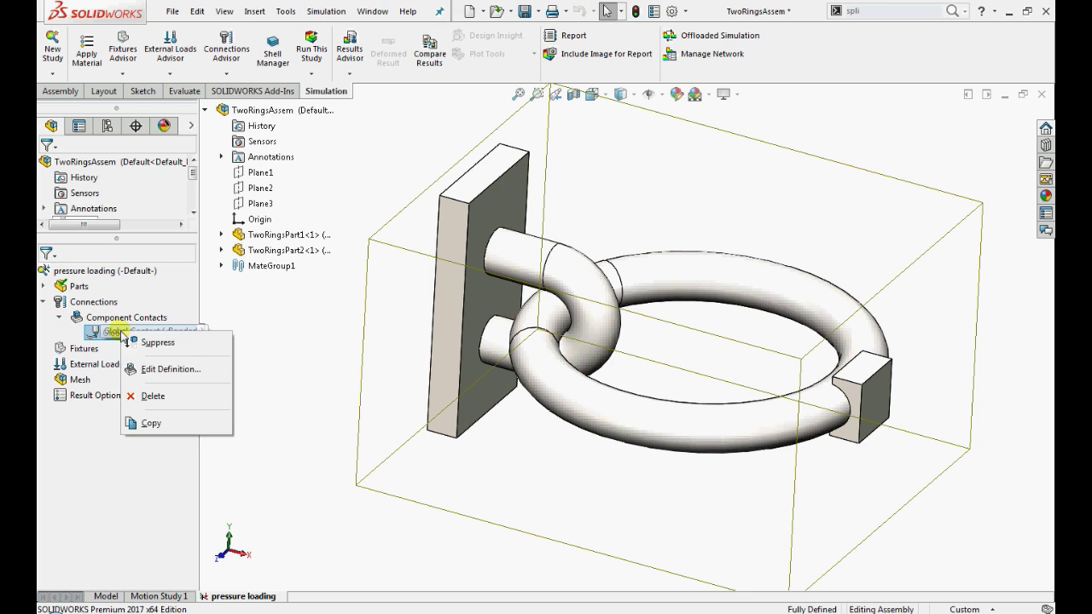
left_click(155, 369)
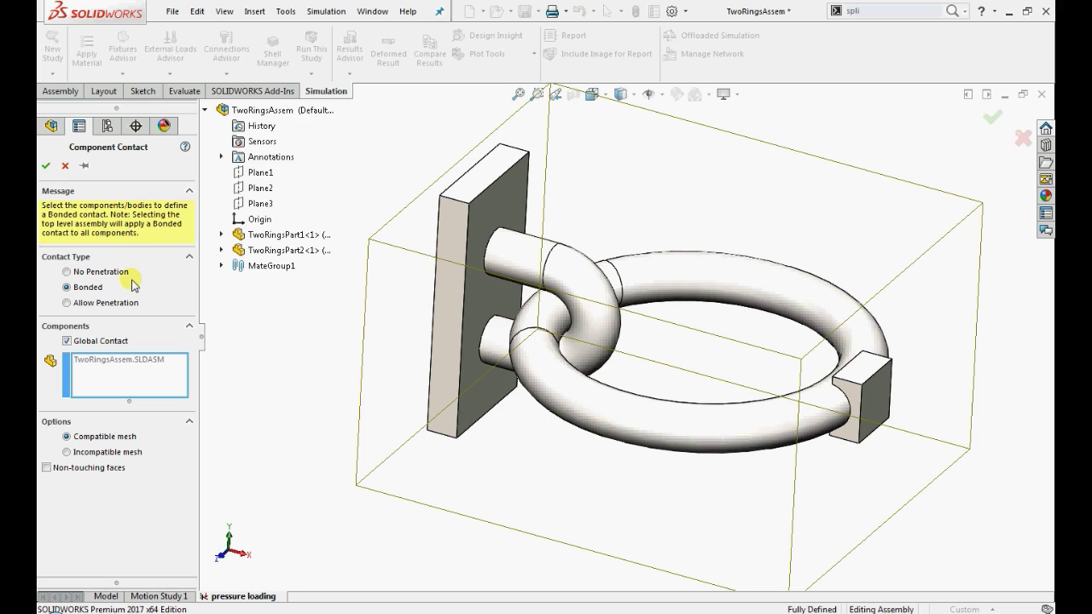
left_click(68, 272)
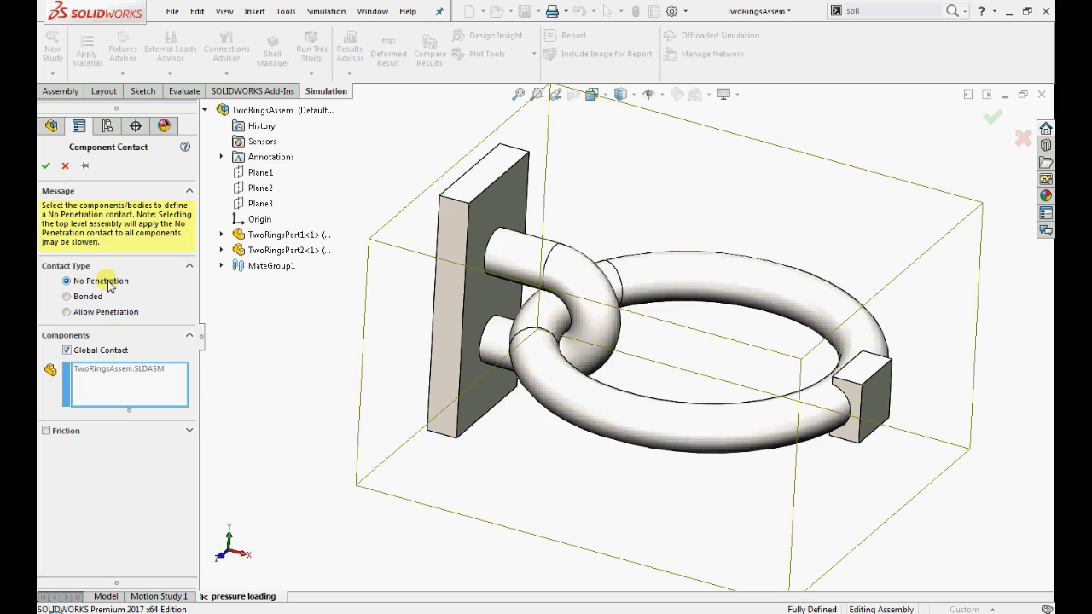
left_click(47, 166)
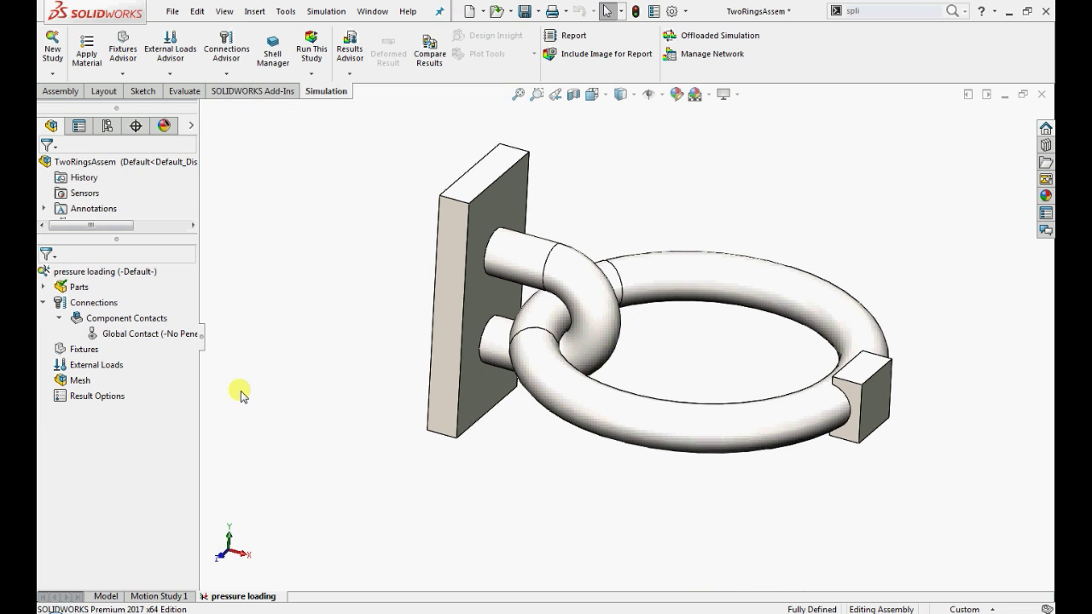
- Add a Fixed-1 fixed geometry restraint on the small block's end face
right_click(83, 349)
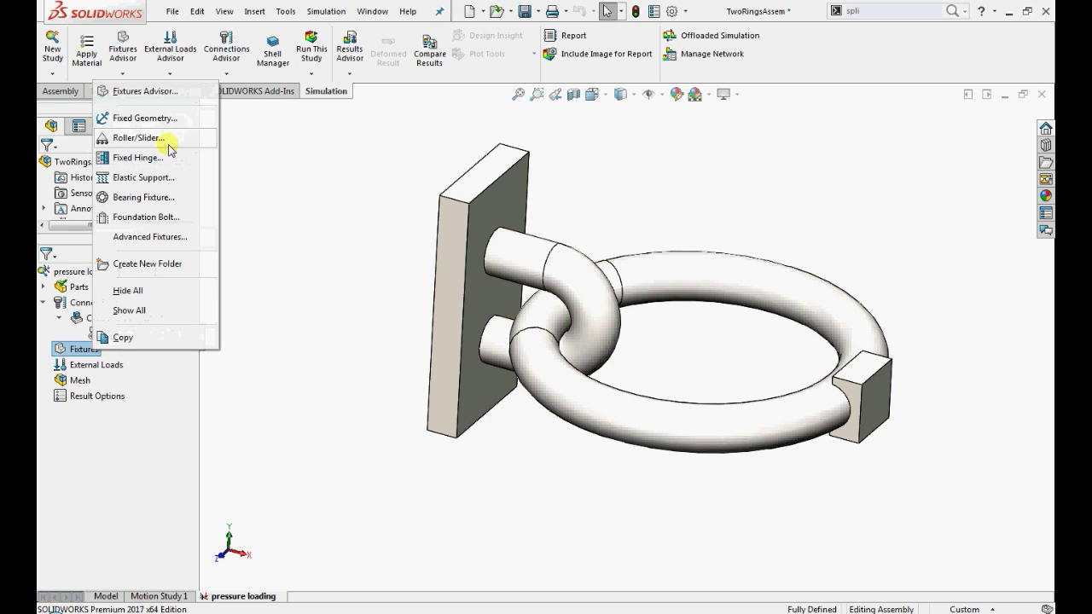
left_click(142, 117)
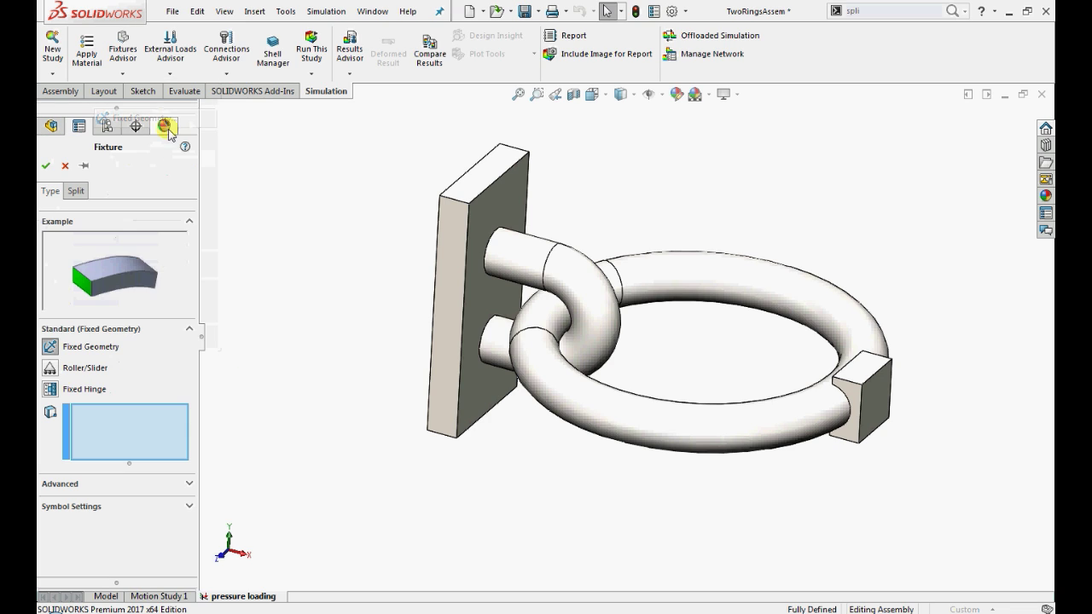
left_click(883, 406)
left_click(46, 166)
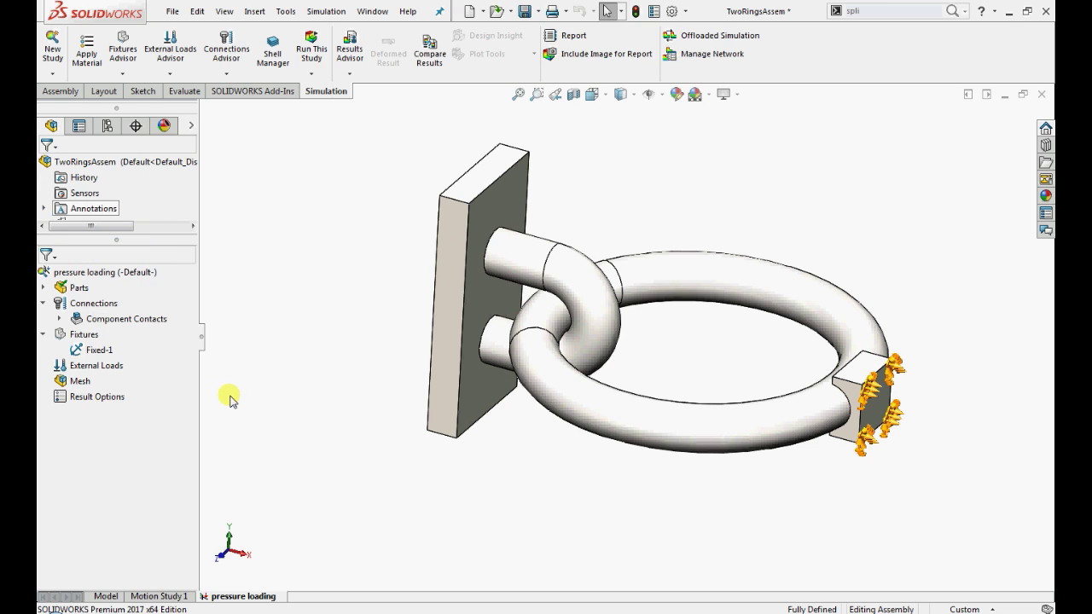
- Start a reference-geometry fixture on the second ring's bent, straight and stub tube faces
right_click(79, 342)
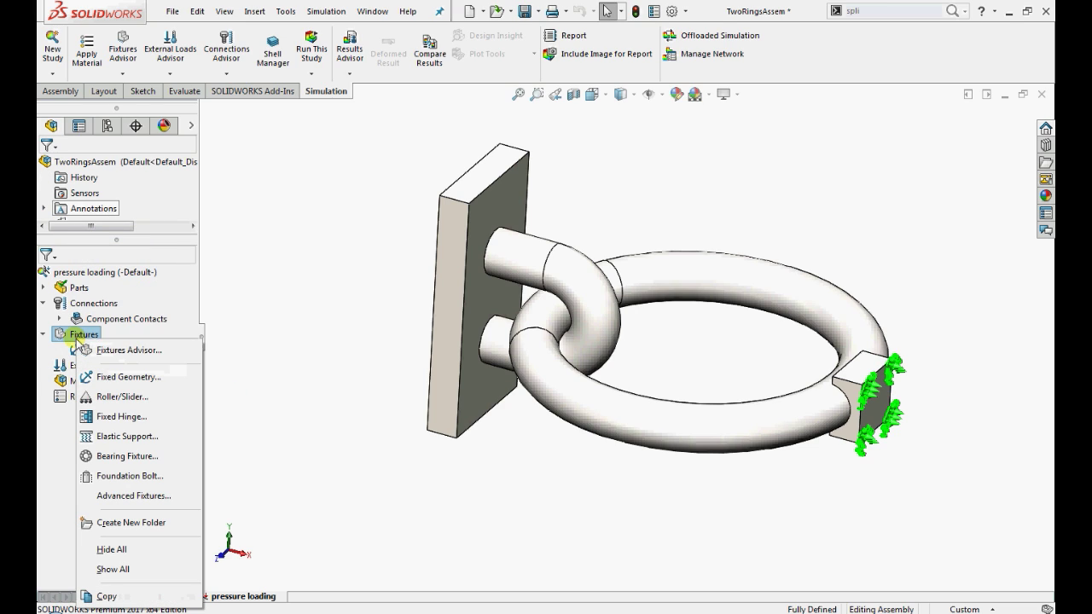
left_click(133, 495)
left_click_drag(191, 426, 192, 476)
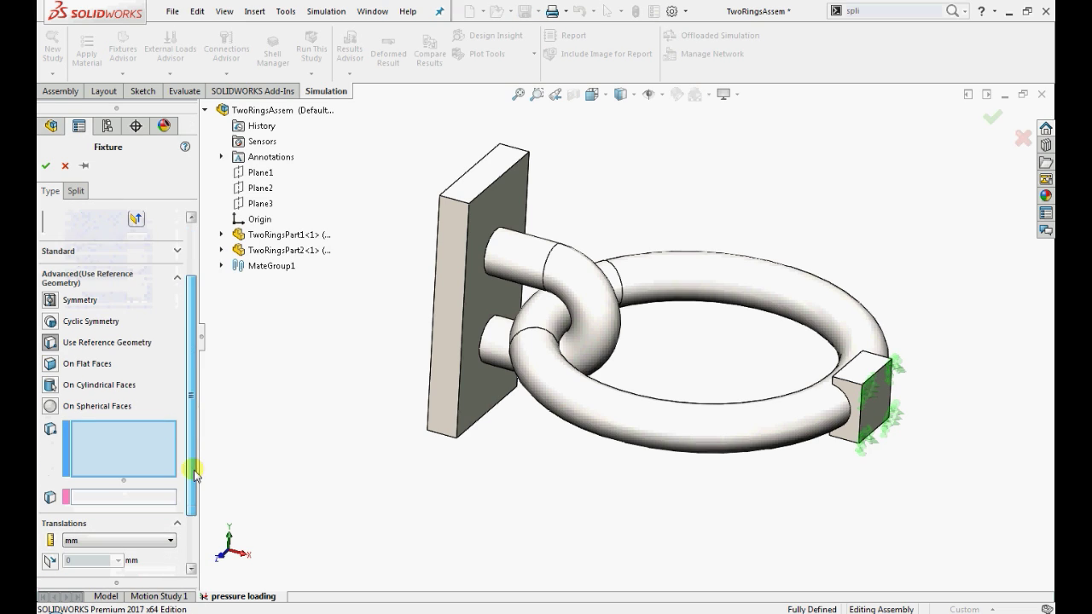
left_click(562, 267)
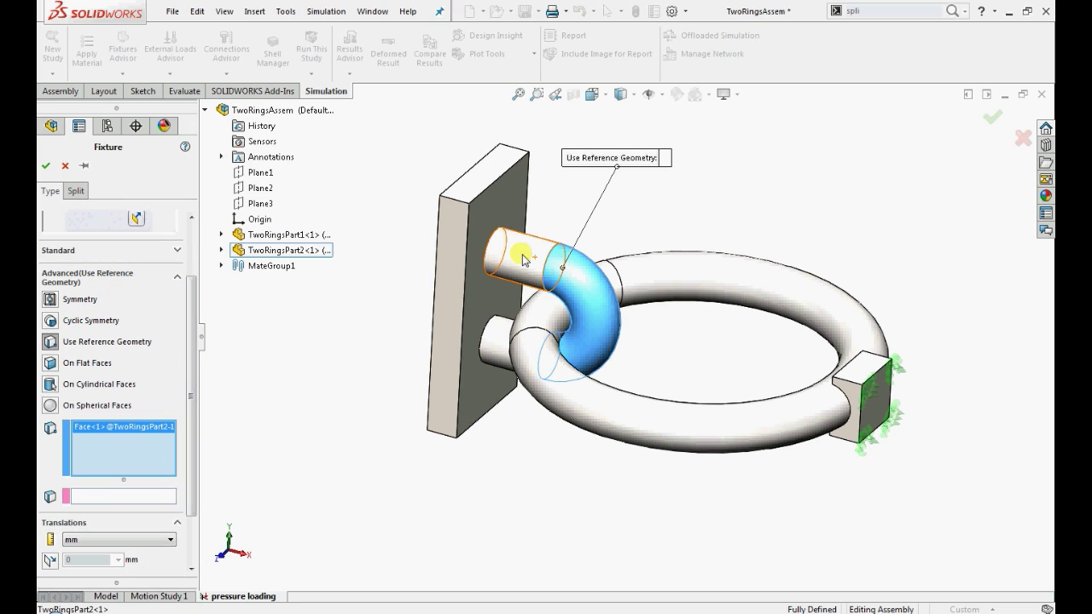
left_click(522, 253)
left_click(519, 340)
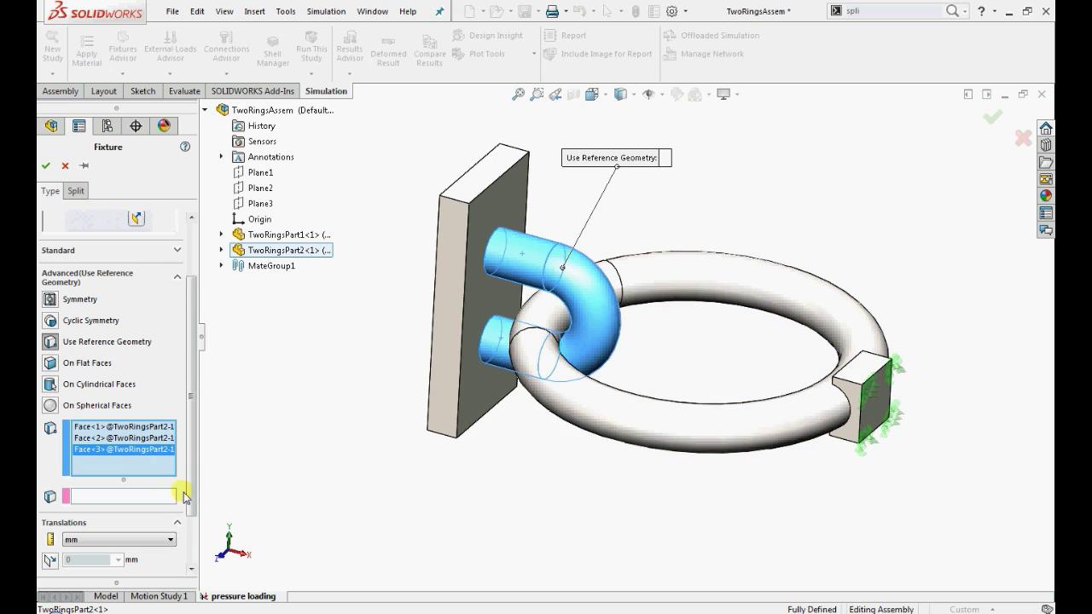
- Reference Plane2, restrain its second-direction and normal translations, and create Reference Geometry-1
left_click(130, 496)
left_click(261, 188)
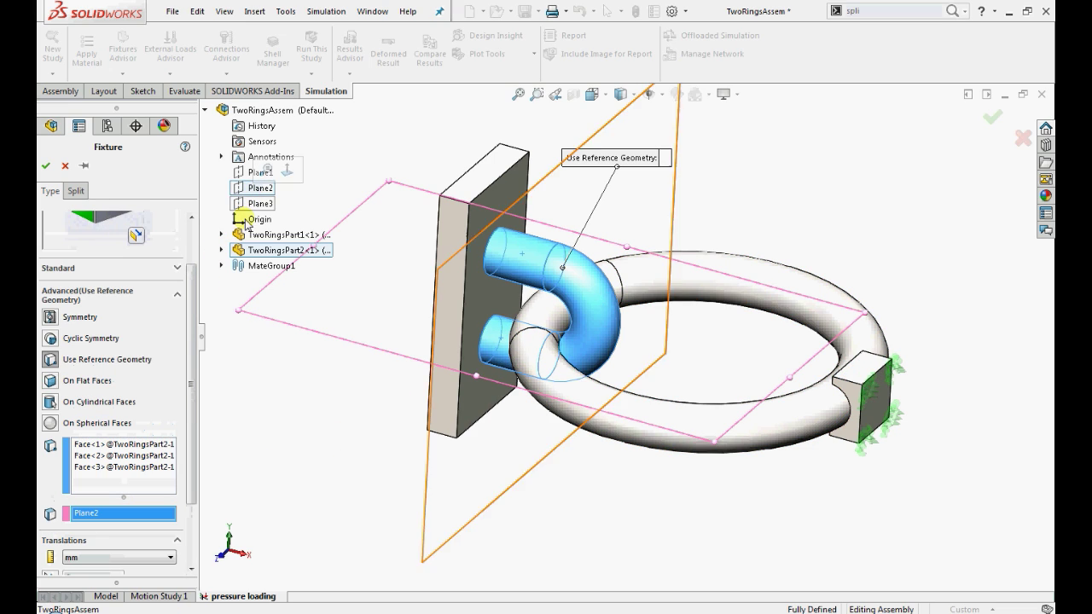
left_click_drag(194, 415, 192, 470)
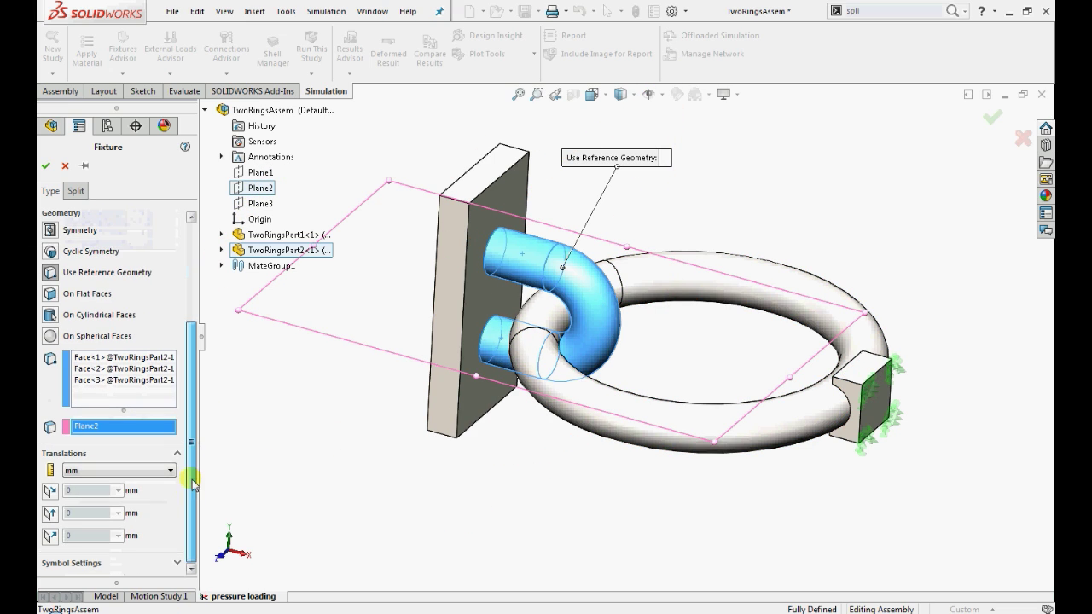
left_click(49, 513)
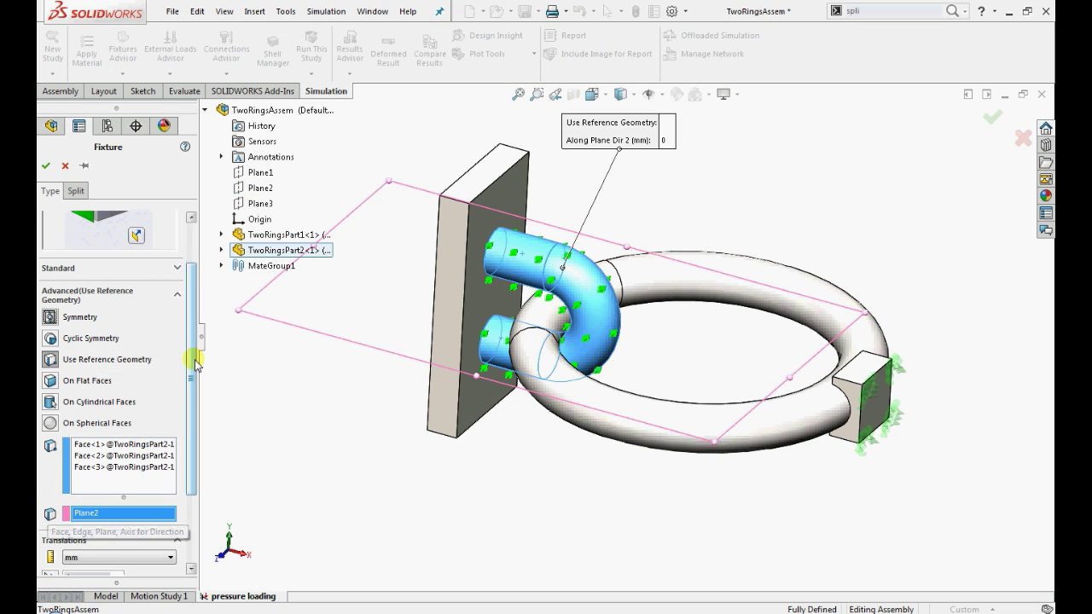
left_click(48, 535)
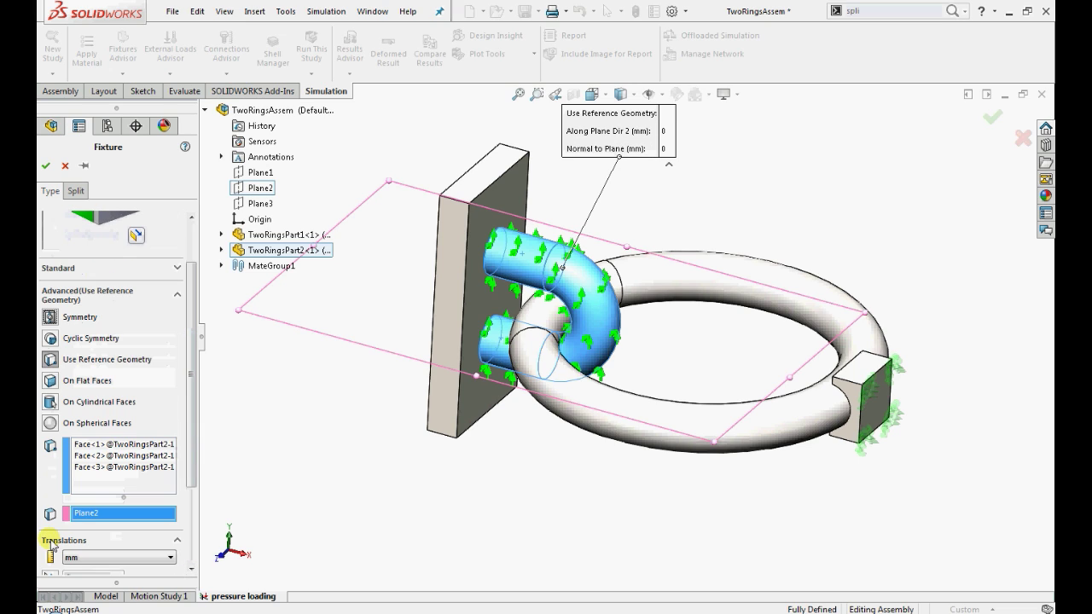
scroll(189, 348, "up", 2)
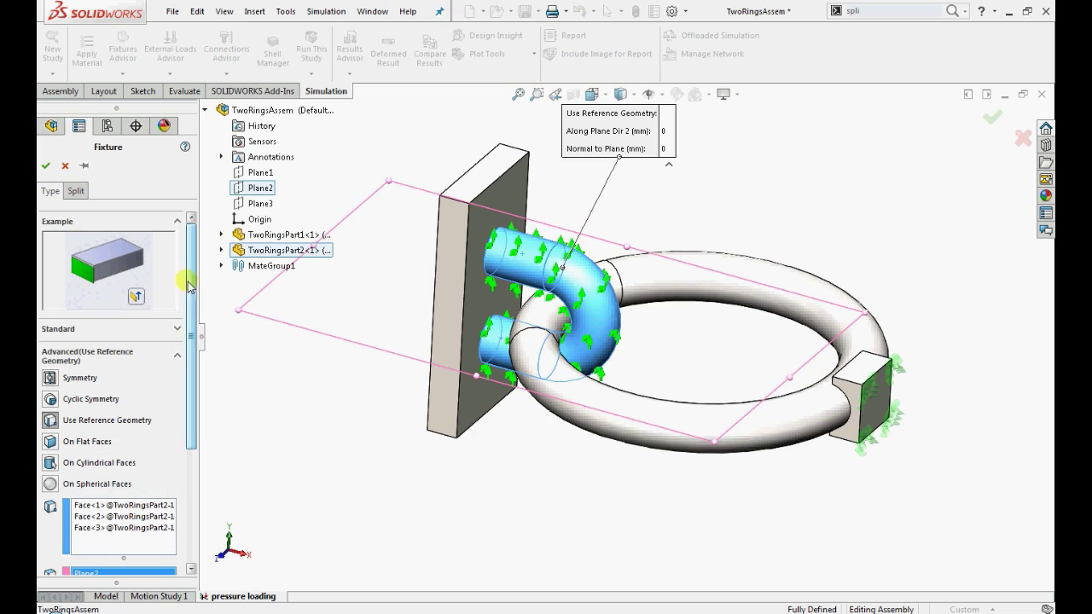
left_click(45, 168)
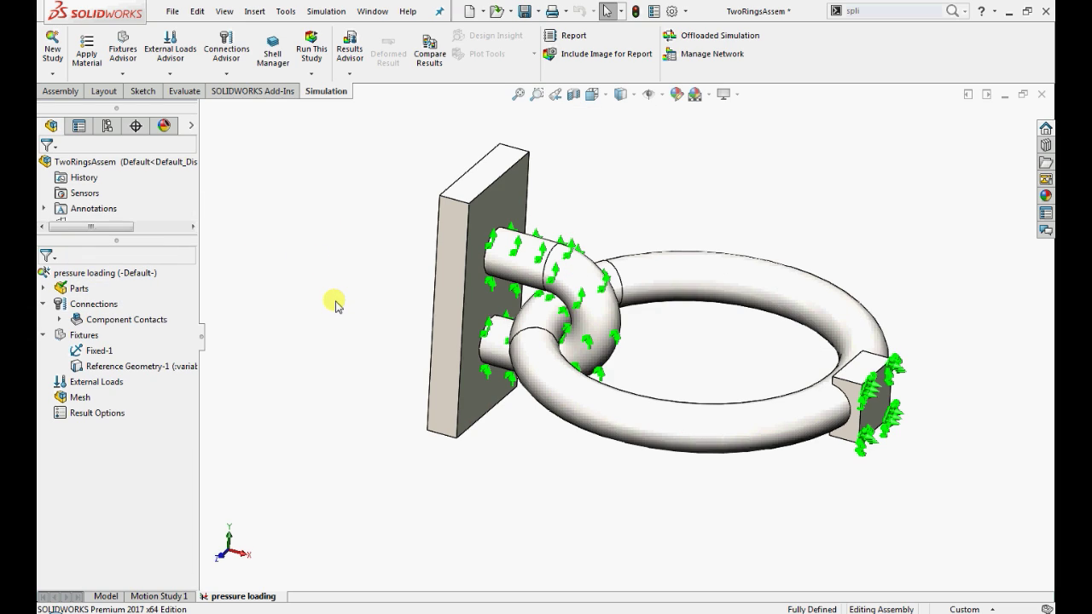
- Apply a reversed 2 N/mm^2 (MPa) pressure, Pressure-1, to the plate's front face
right_click(119, 381)
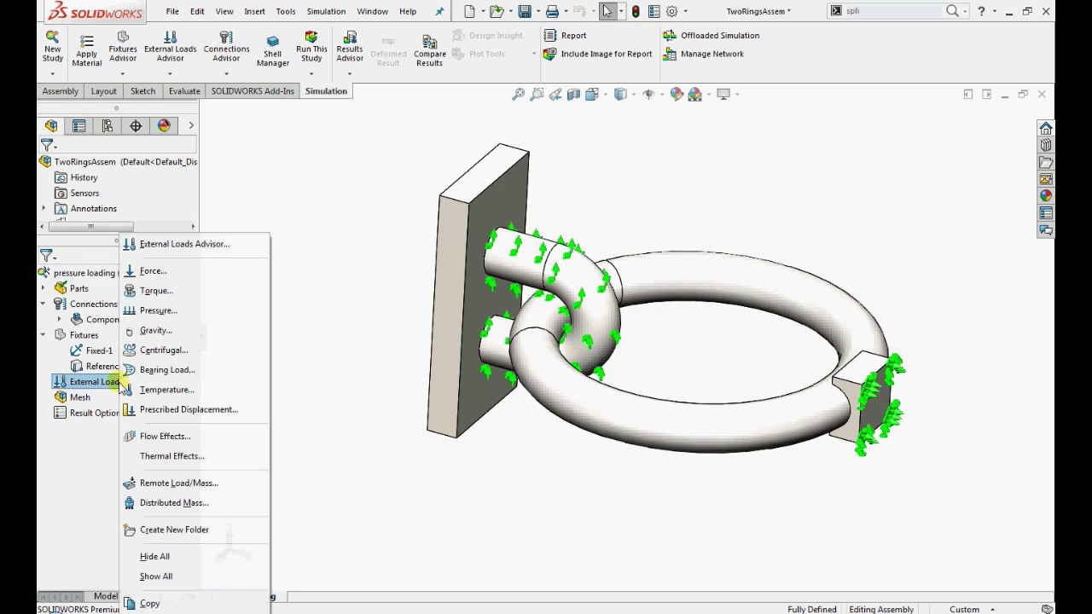
left_click(214, 311)
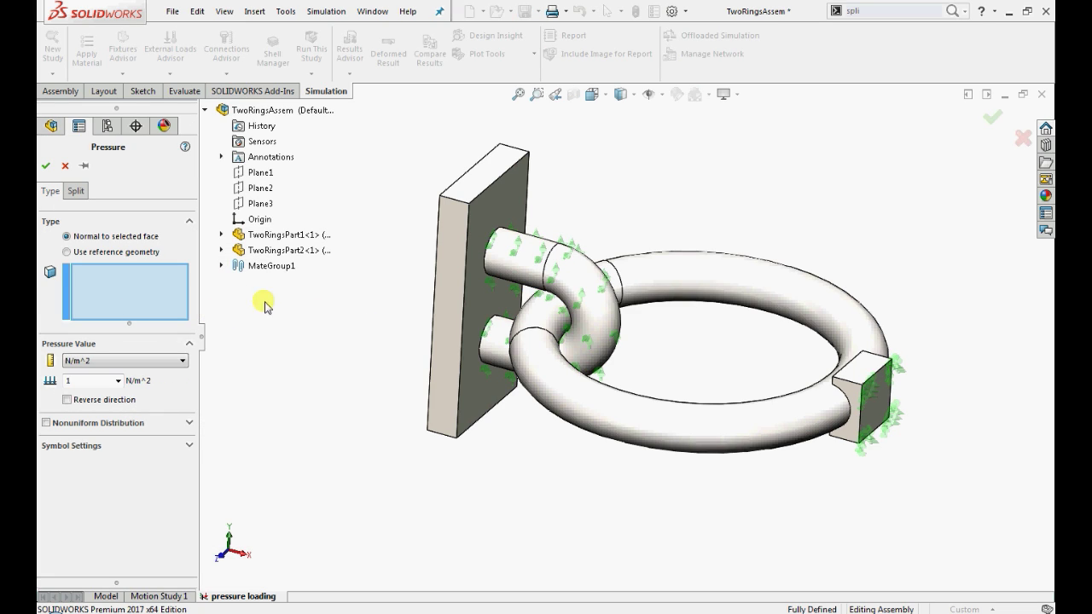
middle_click_drag(264, 306, 486, 317)
left_click(486, 317)
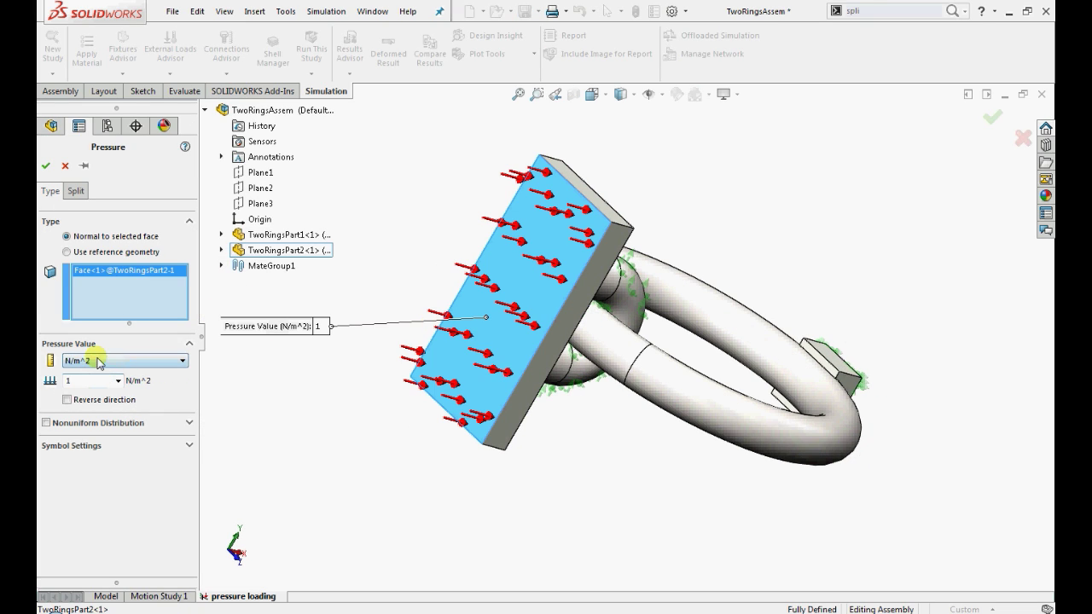
left_click(99, 361)
left_click(86, 382)
left_click_drag(92, 380, 45, 379)
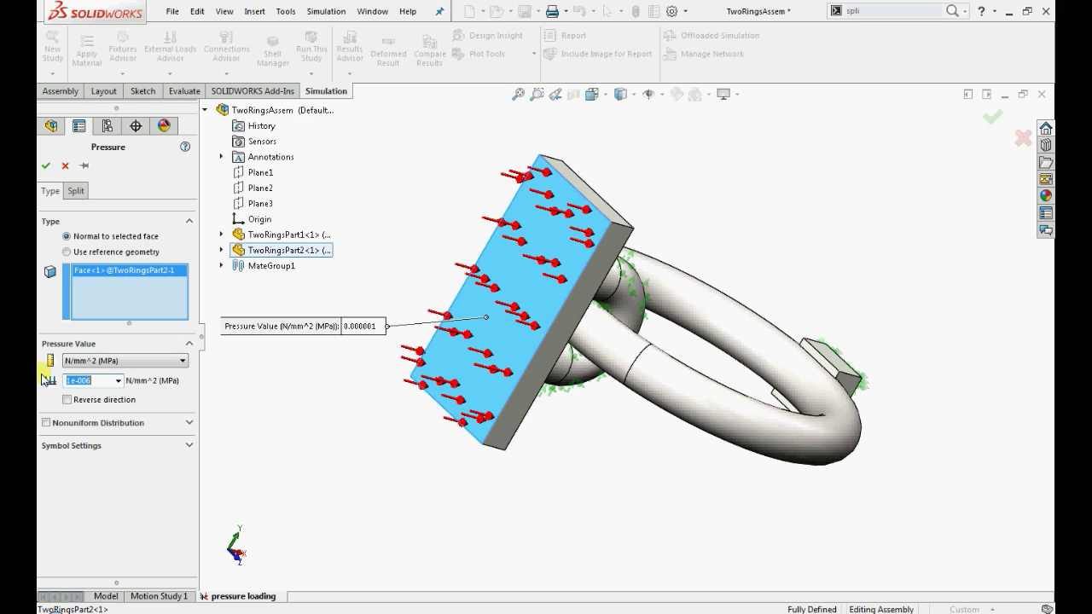
type("2")
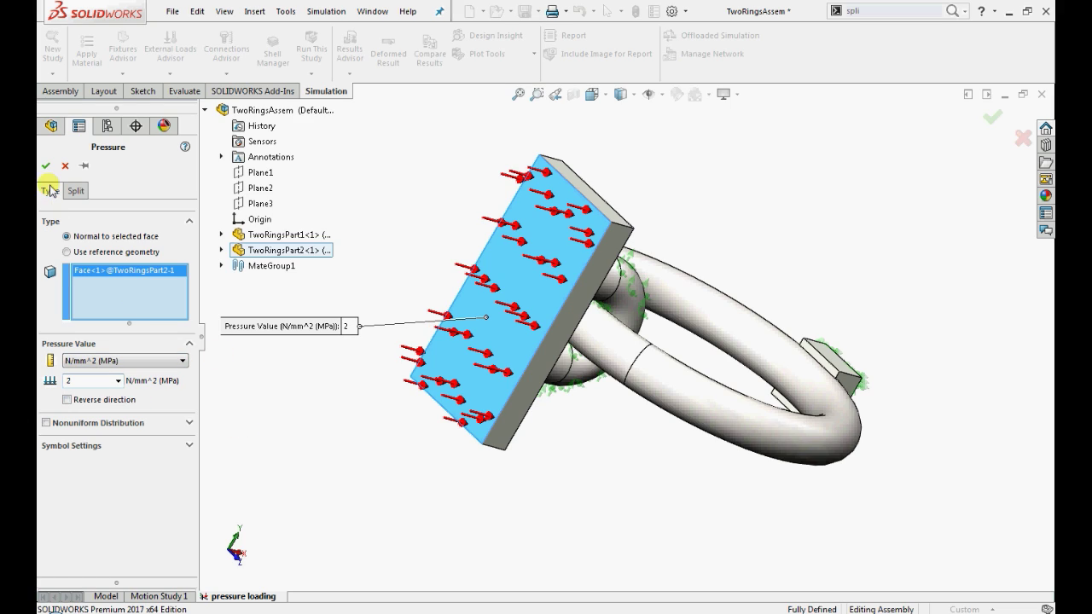
left_click(76, 399)
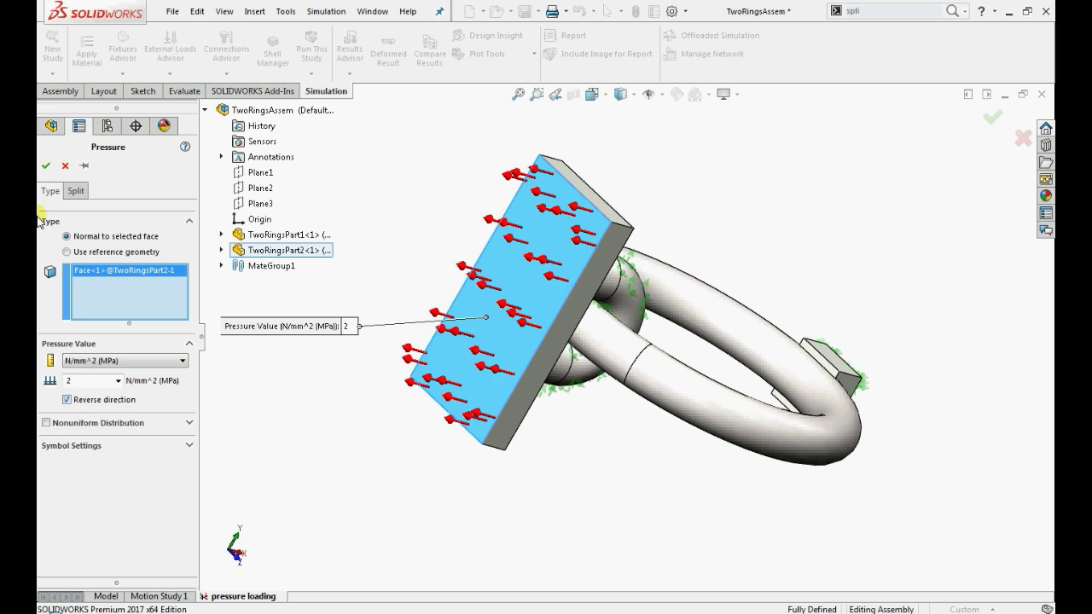
left_click(47, 169)
middle_click_drag(370, 343, 591, 331)
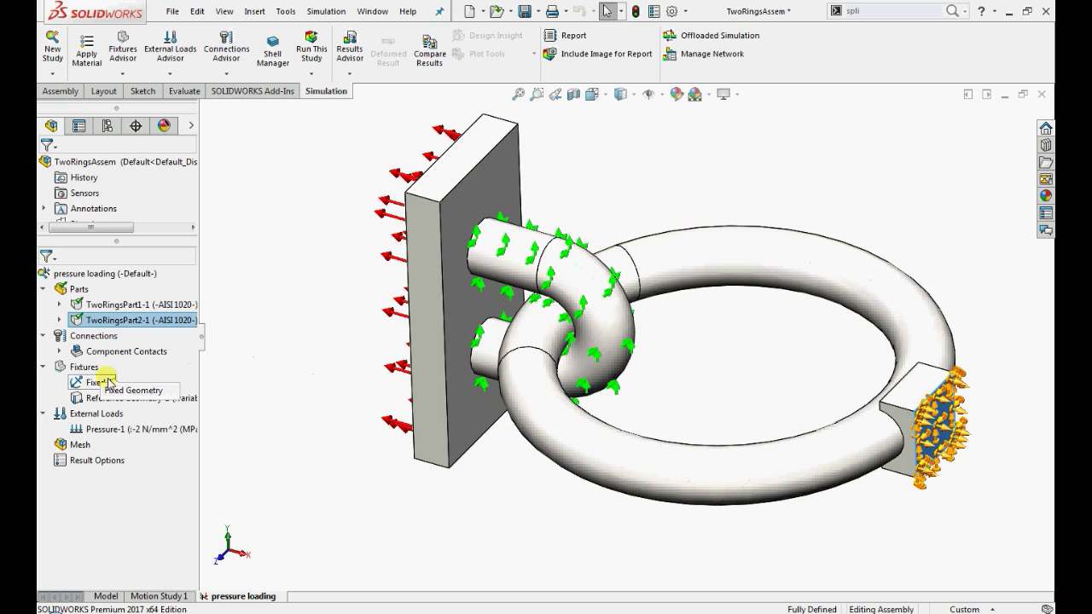
- Add a 2 mm element-size mesh control on the two contacting ring faces
right_click(78, 444)
left_click(125, 271)
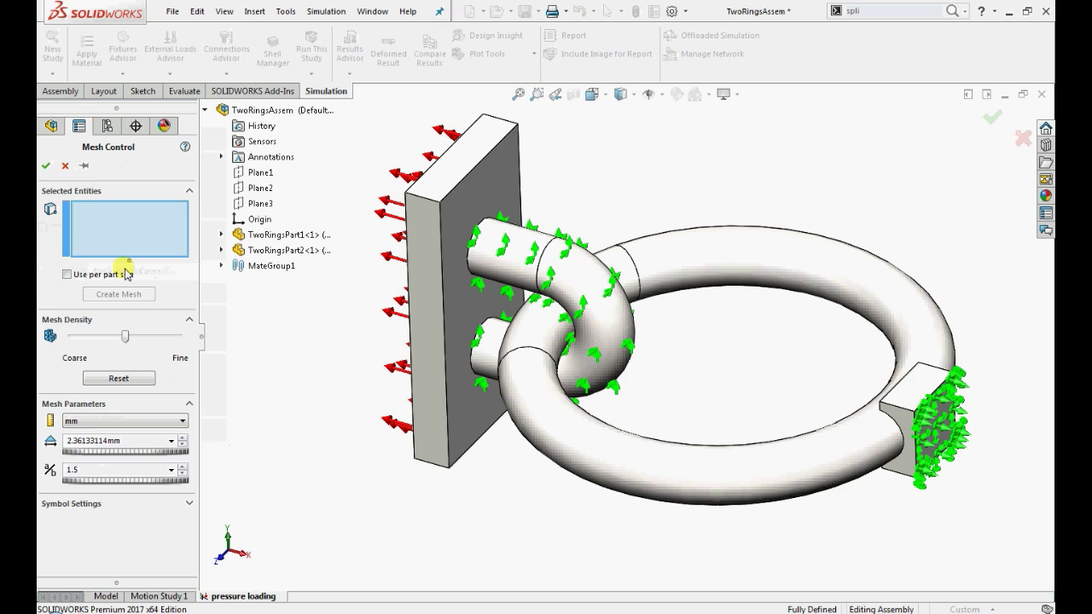
left_click(130, 441)
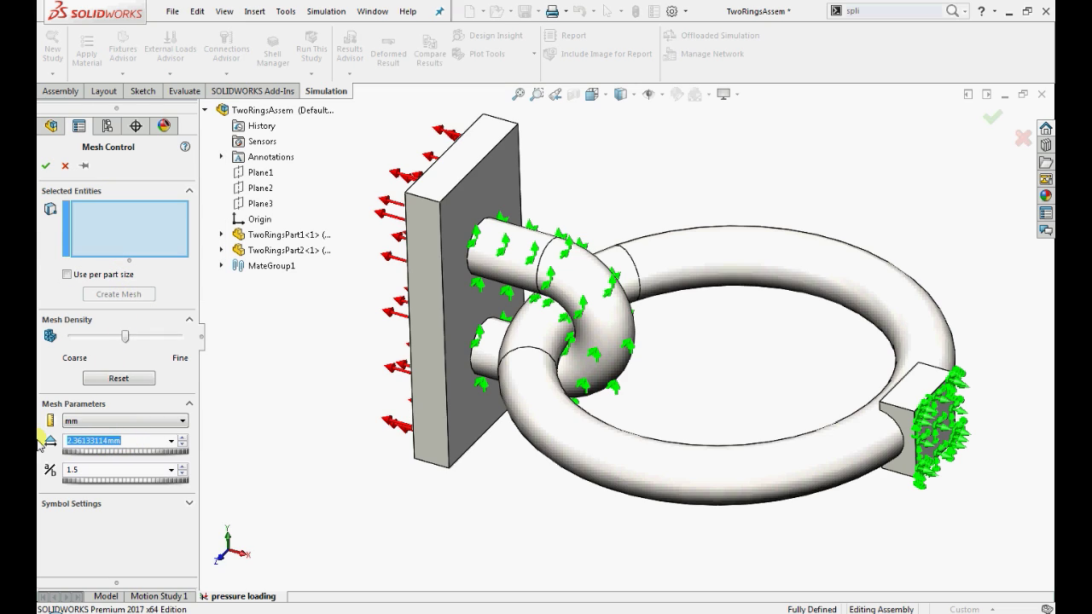
key("Return")
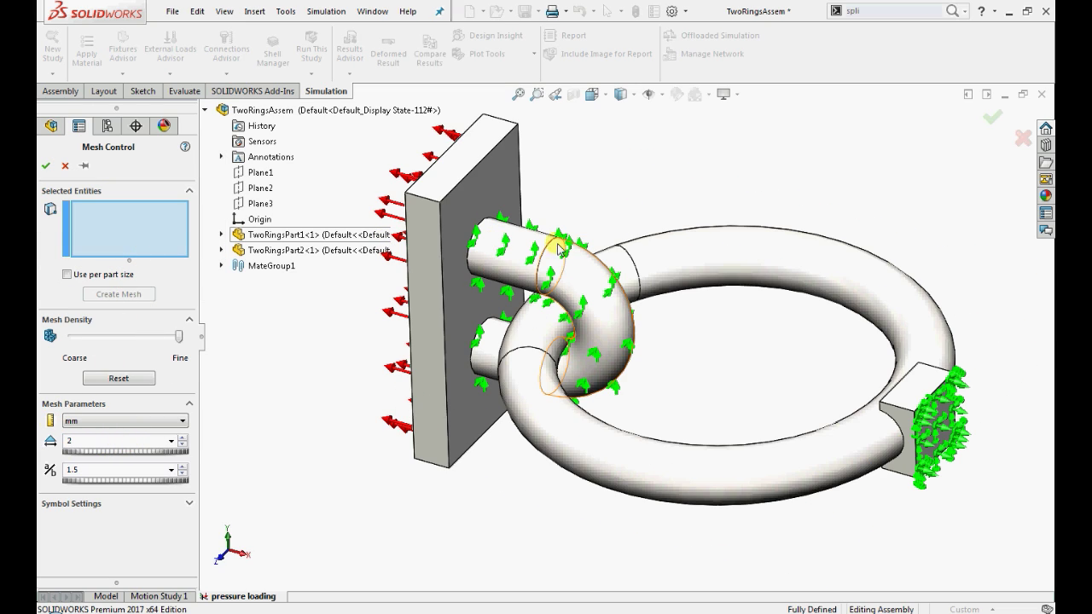
left_click(574, 275)
left_click(533, 324)
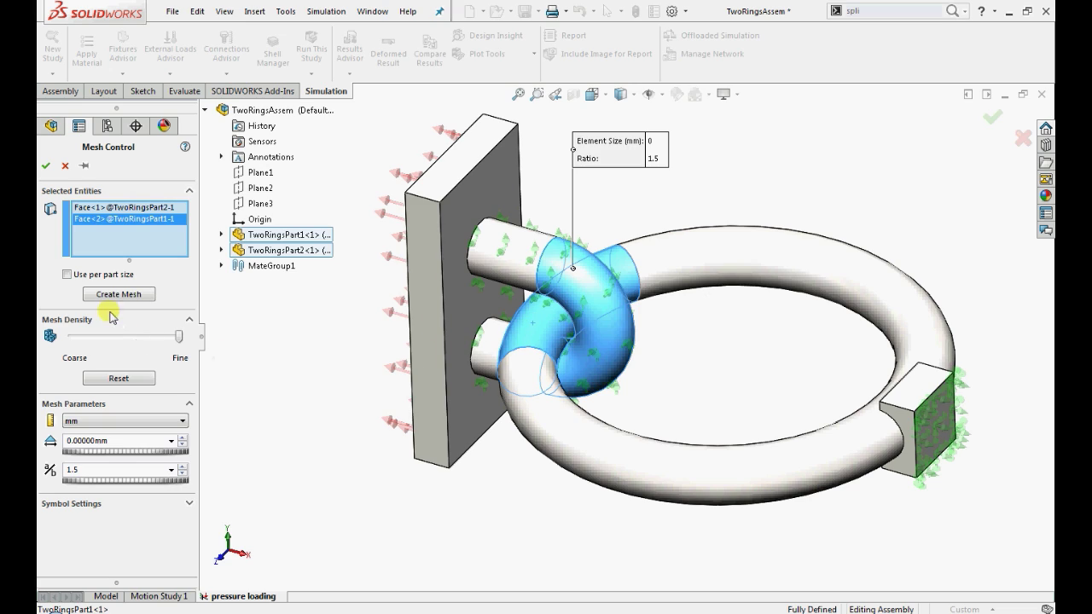
left_click(47, 167)
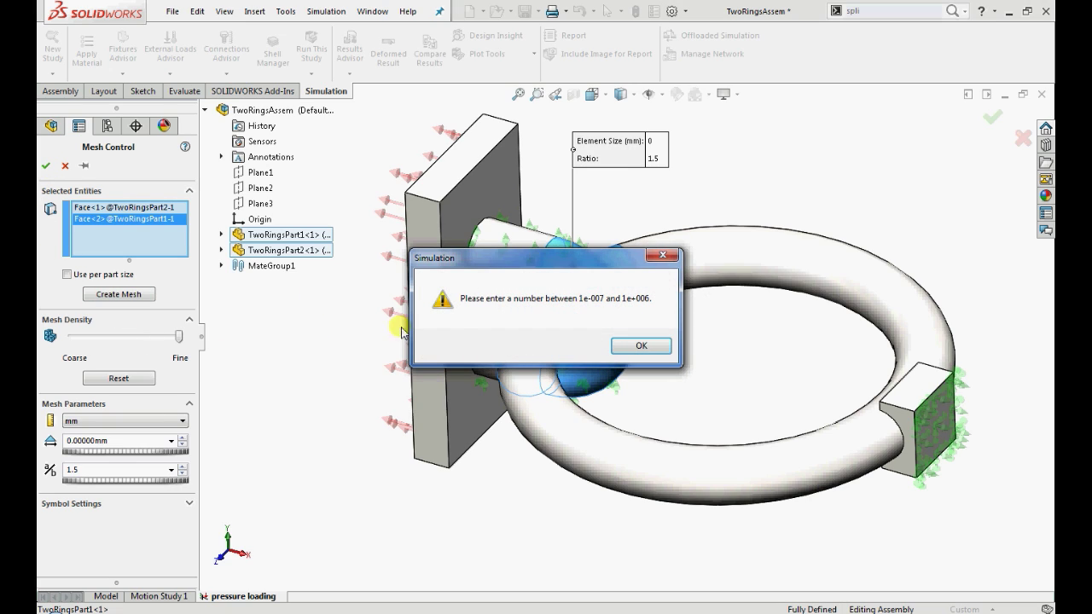
left_click(615, 350)
left_click(112, 442)
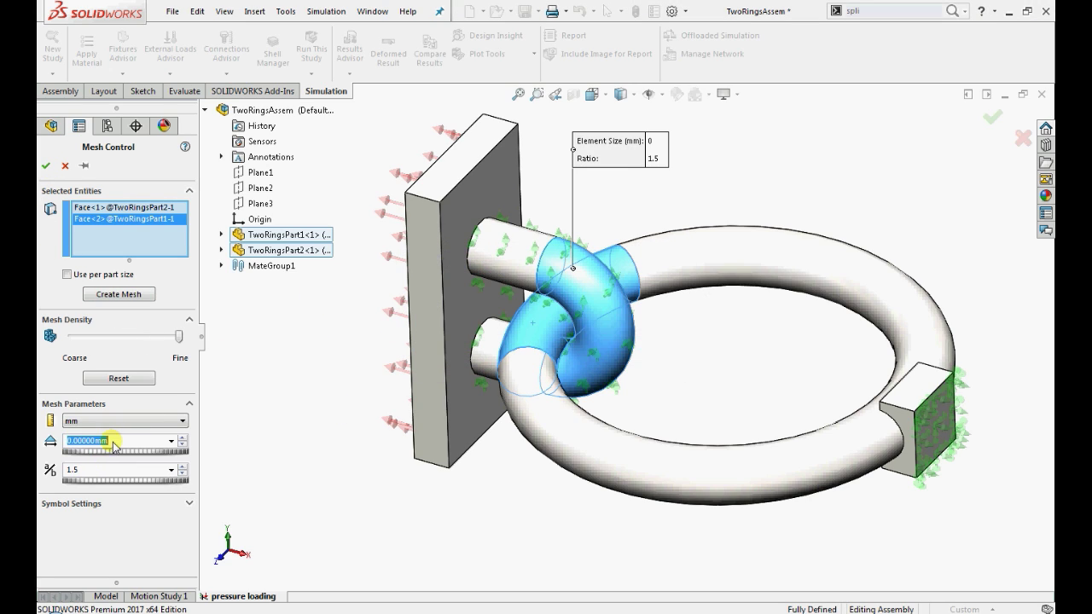
type("2")
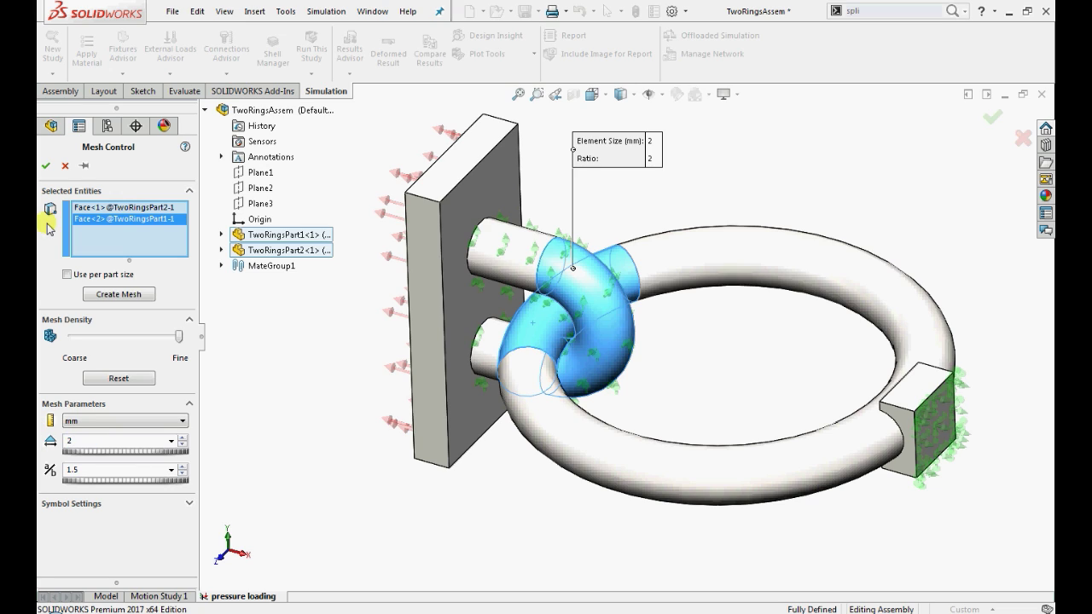
left_click(47, 166)
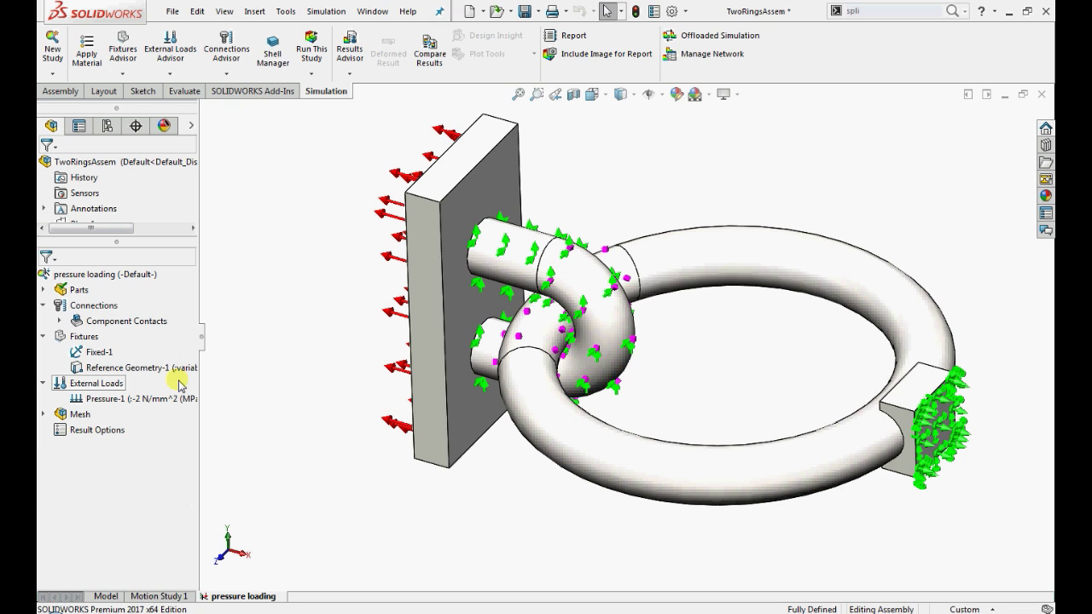
- Generate a curvature-based solid mesh for the two-ring assembly
right_click(69, 415)
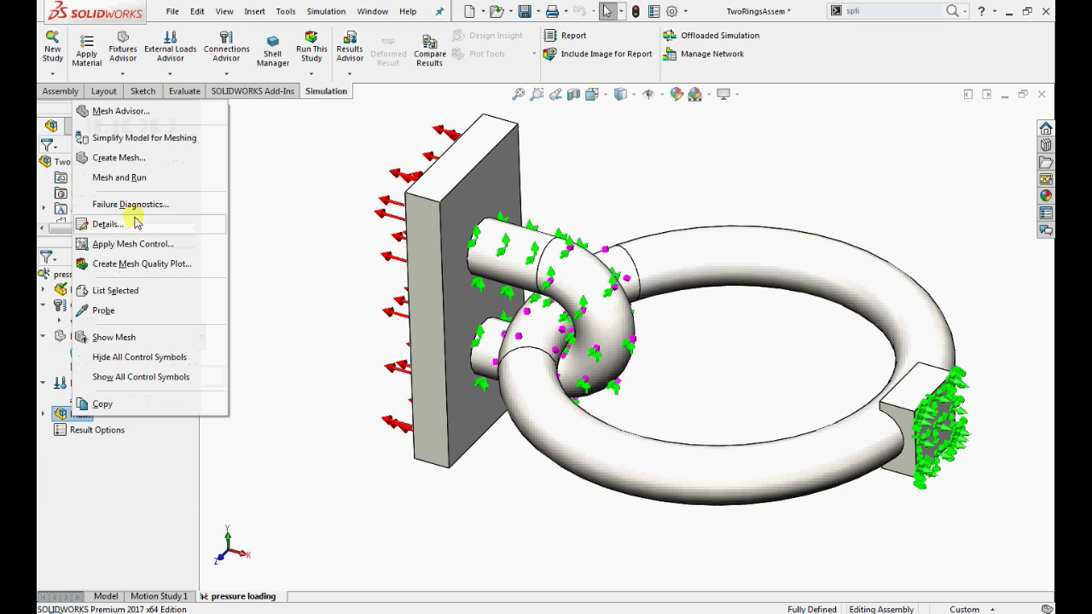
left_click(136, 158)
left_click(46, 265)
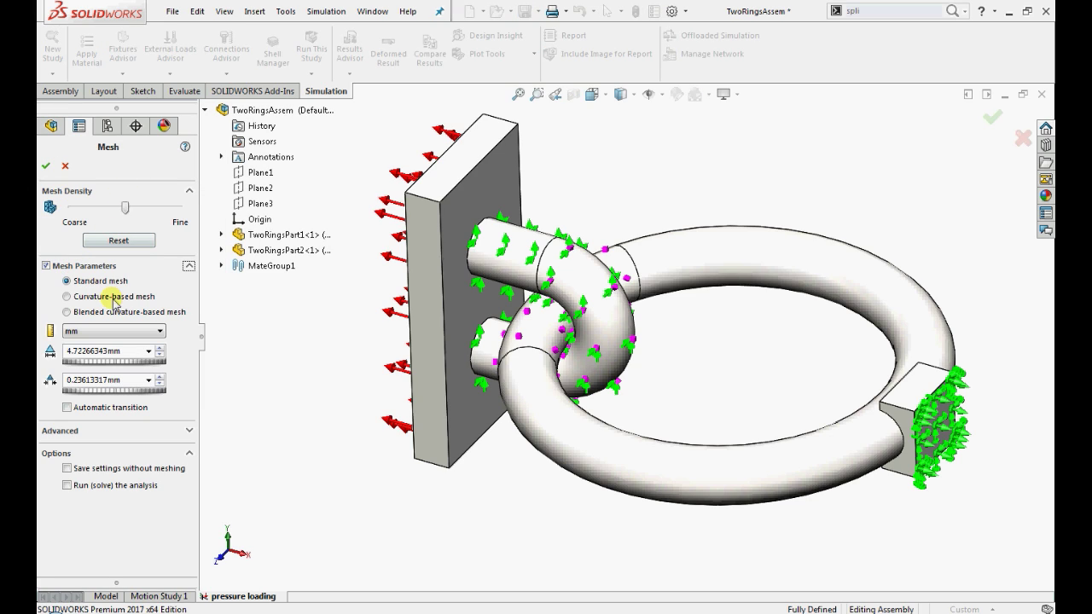
left_click(113, 297)
left_click(46, 165)
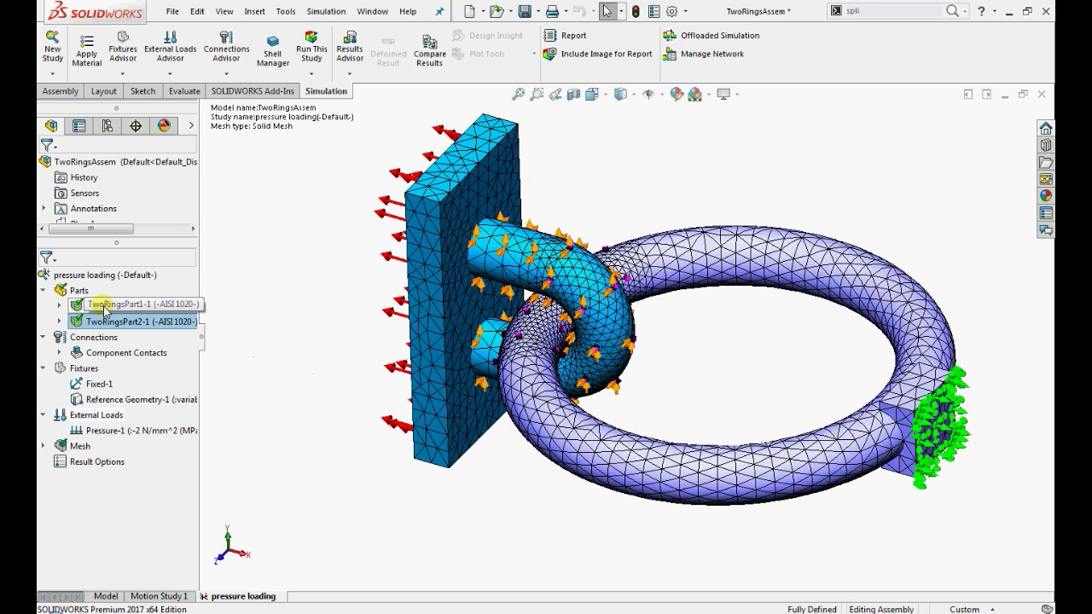
- Enable improved no-penetration accuracy in study properties, then solve for von Mises stress (peak 326.761 MPa)
right_click(108, 276)
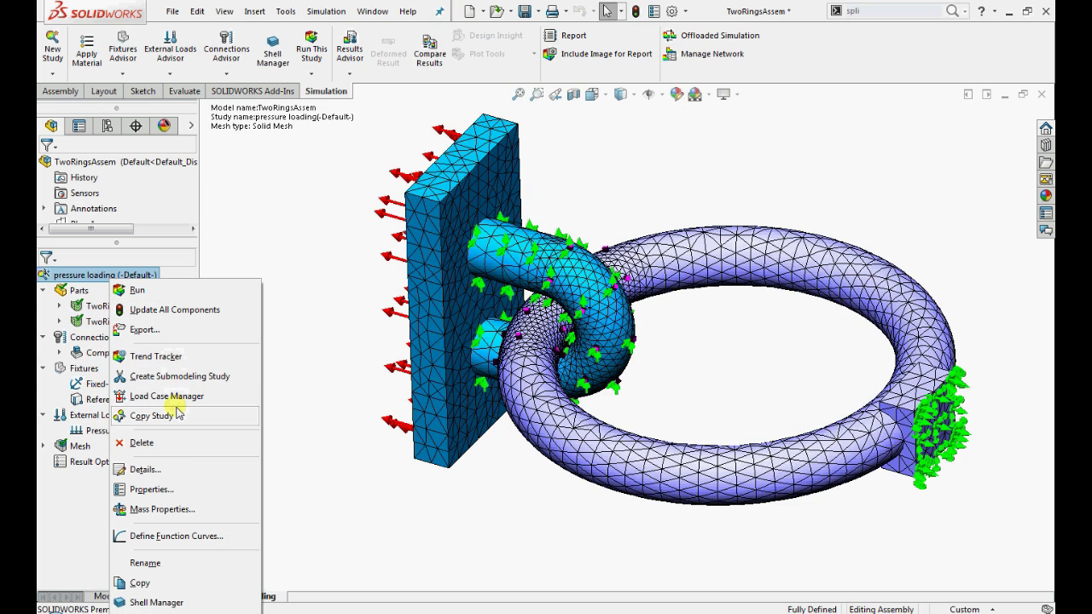
left_click(182, 490)
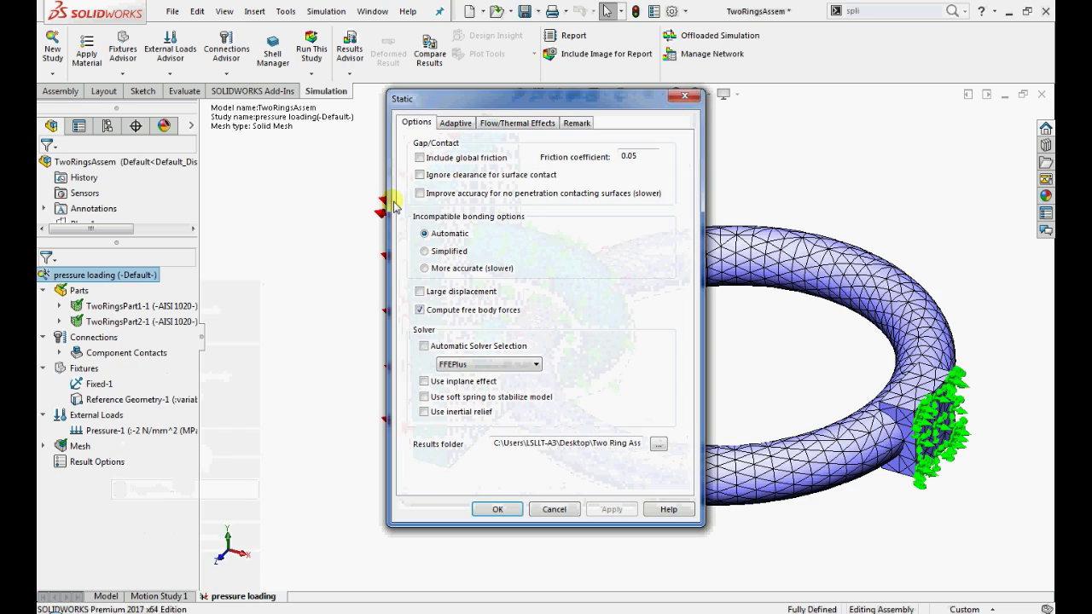
left_click(420, 194)
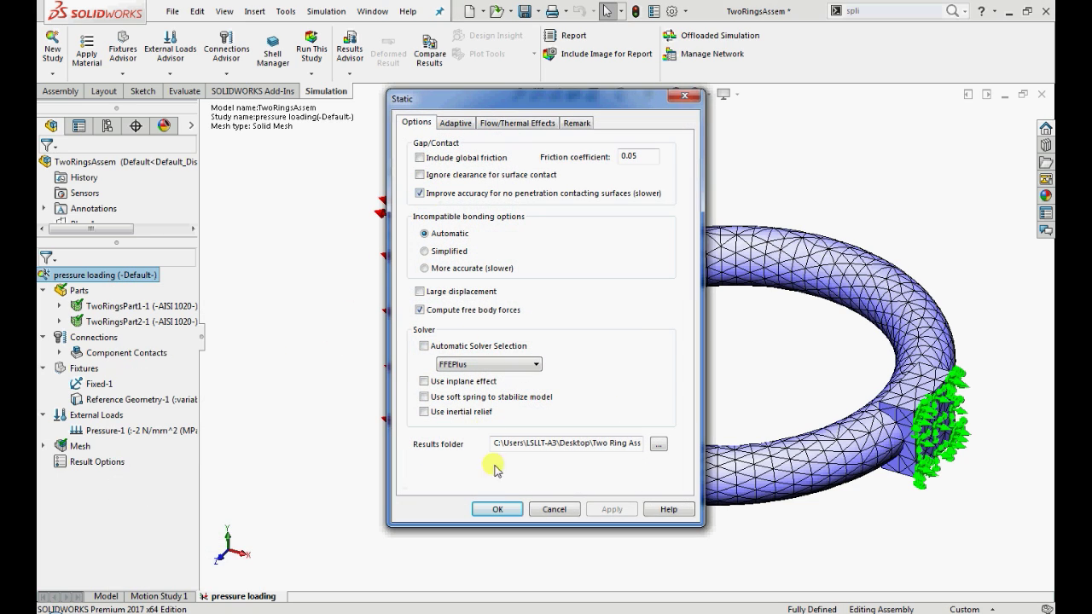
left_click(500, 509)
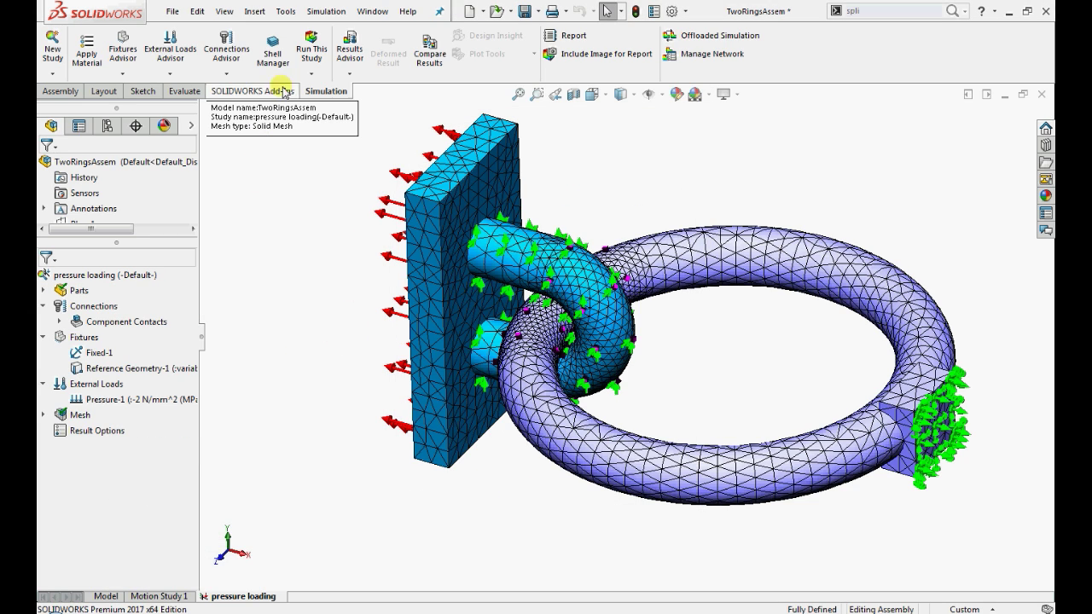
left_click(311, 52)
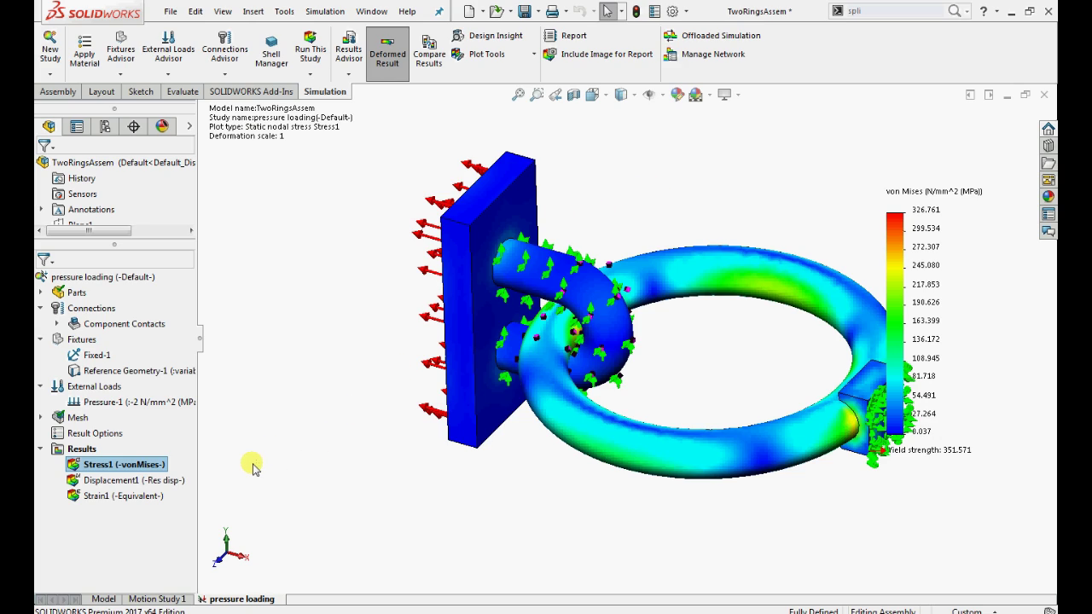
- Display the Displacement1 plot (peak 2.474e-001 mm) and bring up the Results folder options
double_click(167, 480)
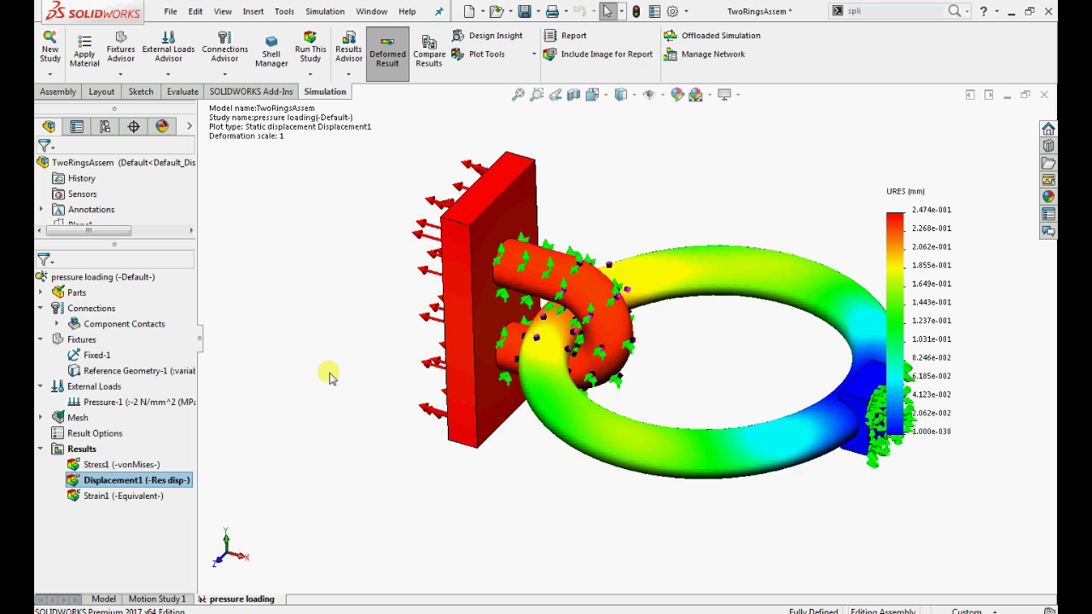
middle_click_drag(368, 379, 329, 383, "ctrl")
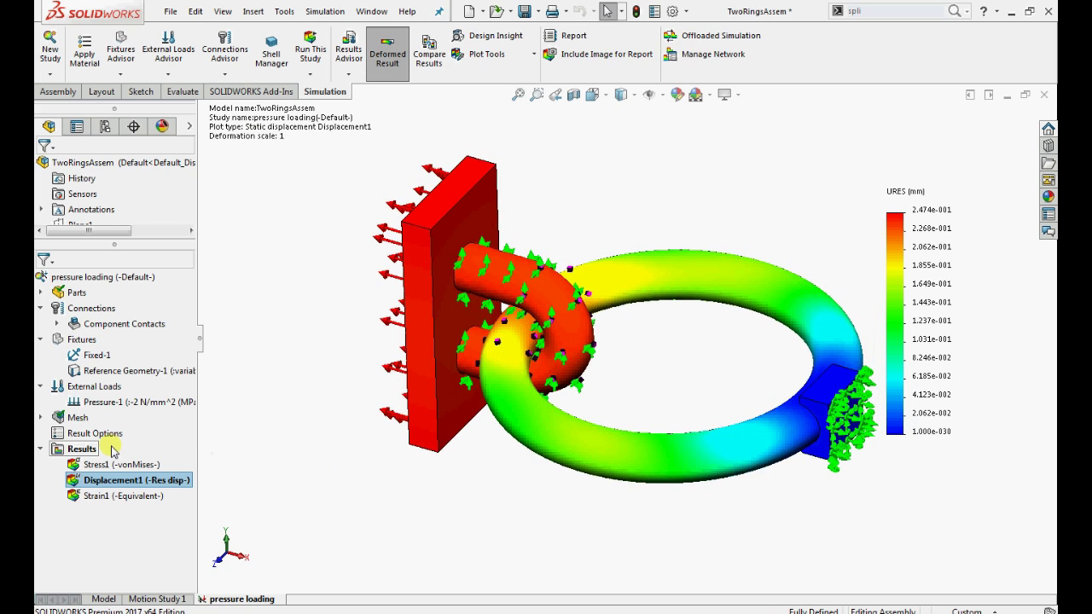
right_click(86, 449)
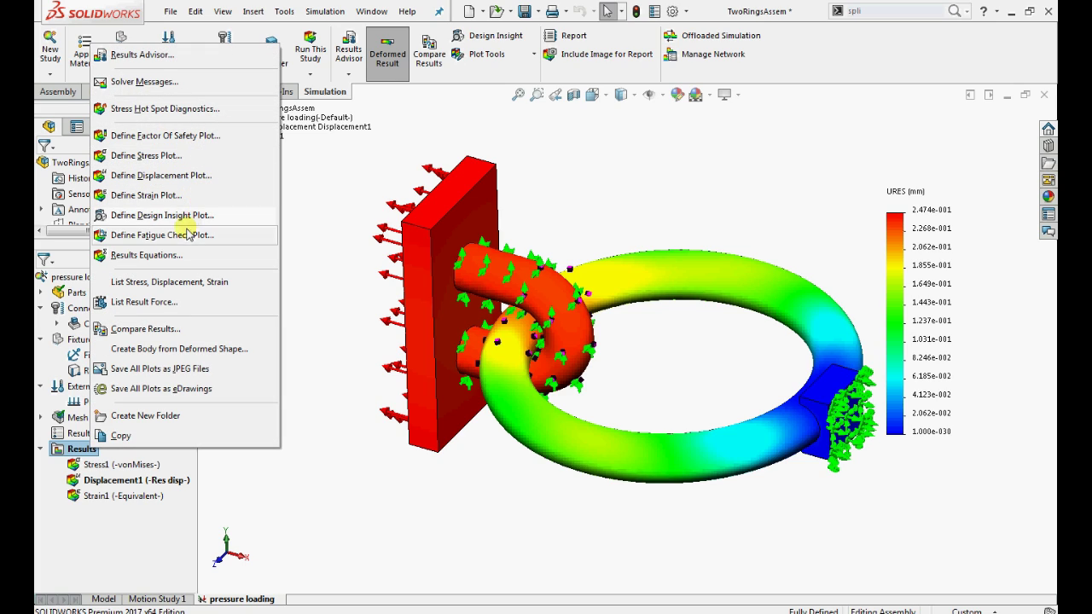
- Define a new stress plot showing CP: Contact Pressure instead of von Mises
left_click(145, 155)
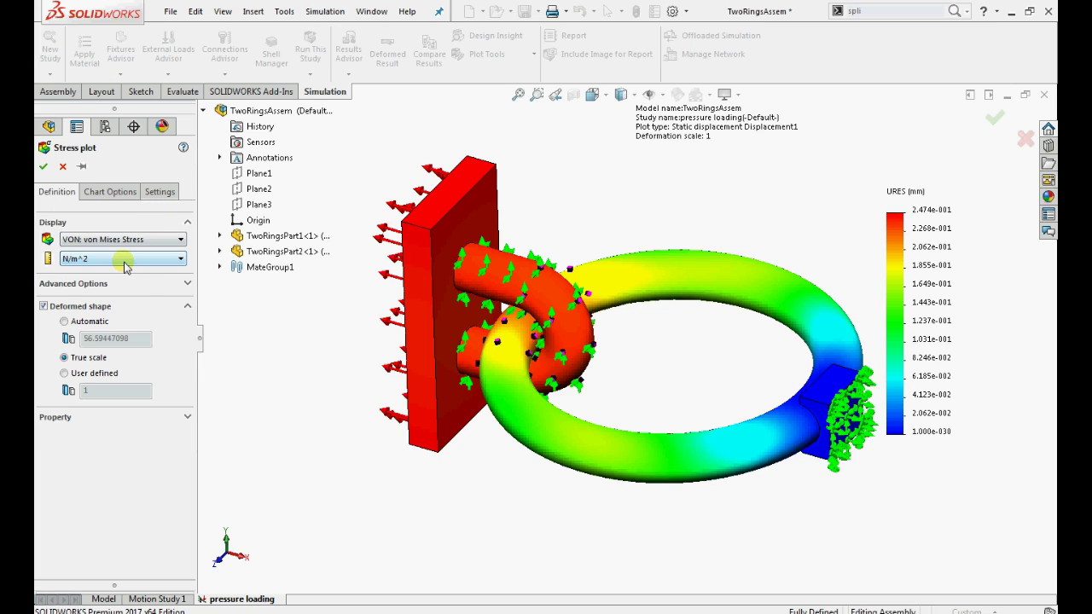
left_click(123, 259)
left_click(119, 240)
left_click(98, 372)
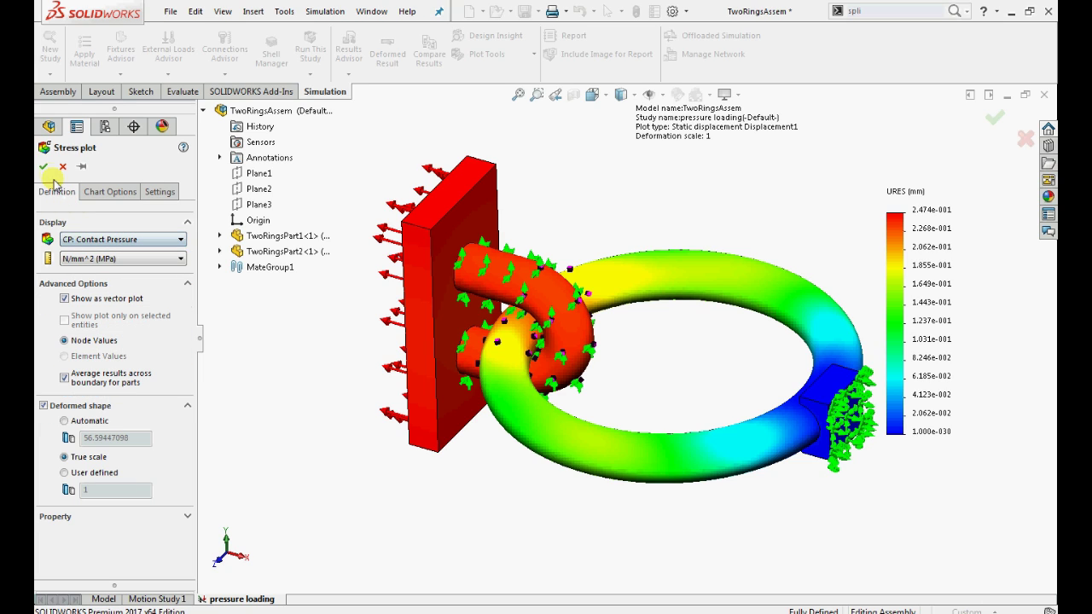
left_click(45, 169)
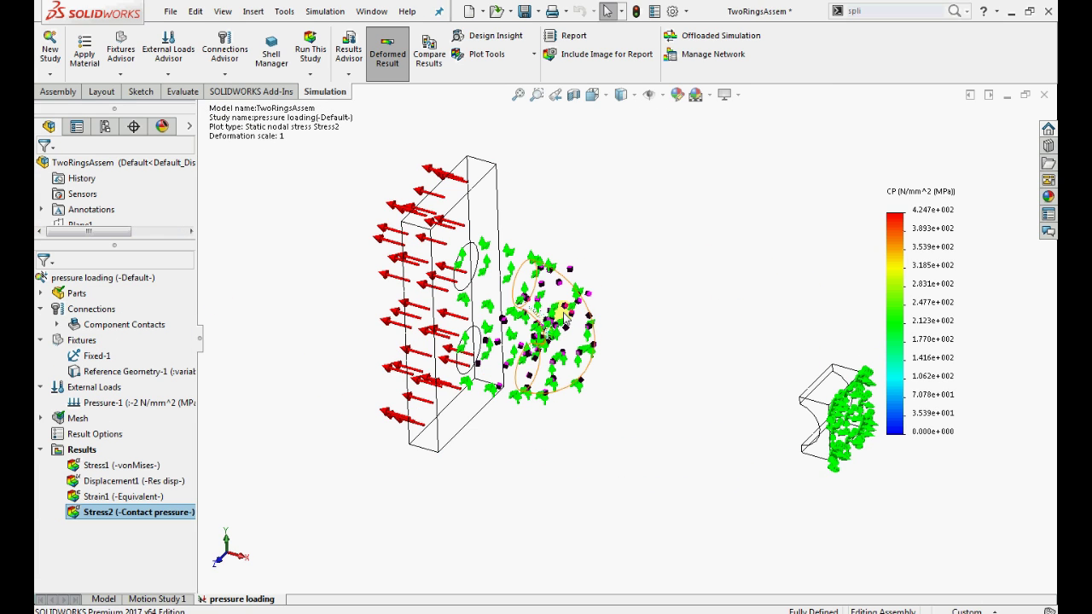
- Hide the Pressure-1 load arrows
scroll(553, 327, "down", 5)
scroll(553, 327, "down", 1)
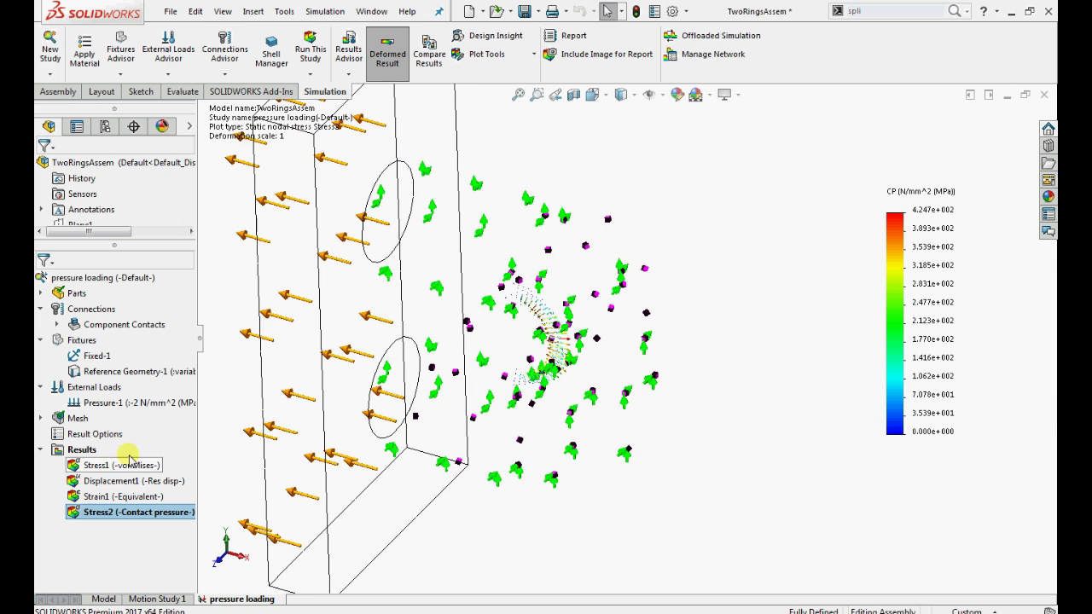
left_click(118, 401)
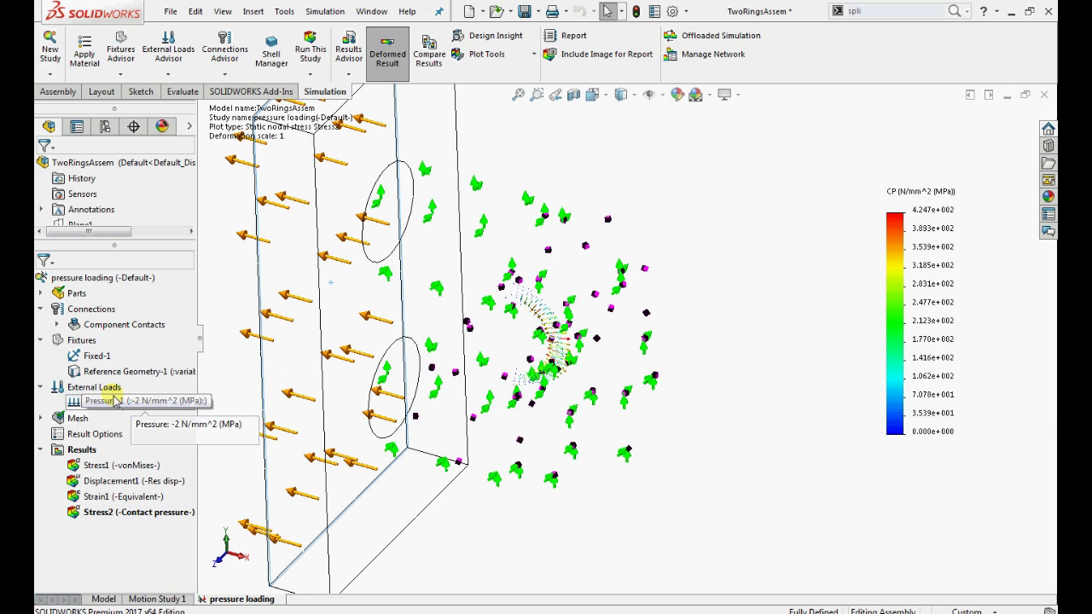
right_click(116, 402)
left_click(136, 407)
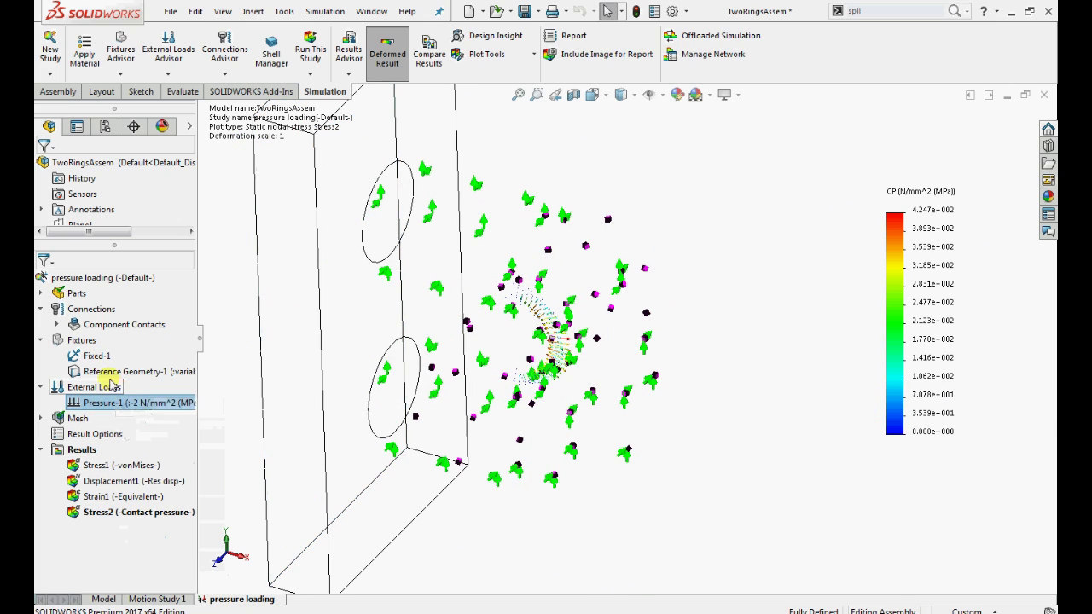
- Hide all mesh control symbols and all fixture symbols, then view the whole ring
right_click(85, 417)
left_click(102, 358)
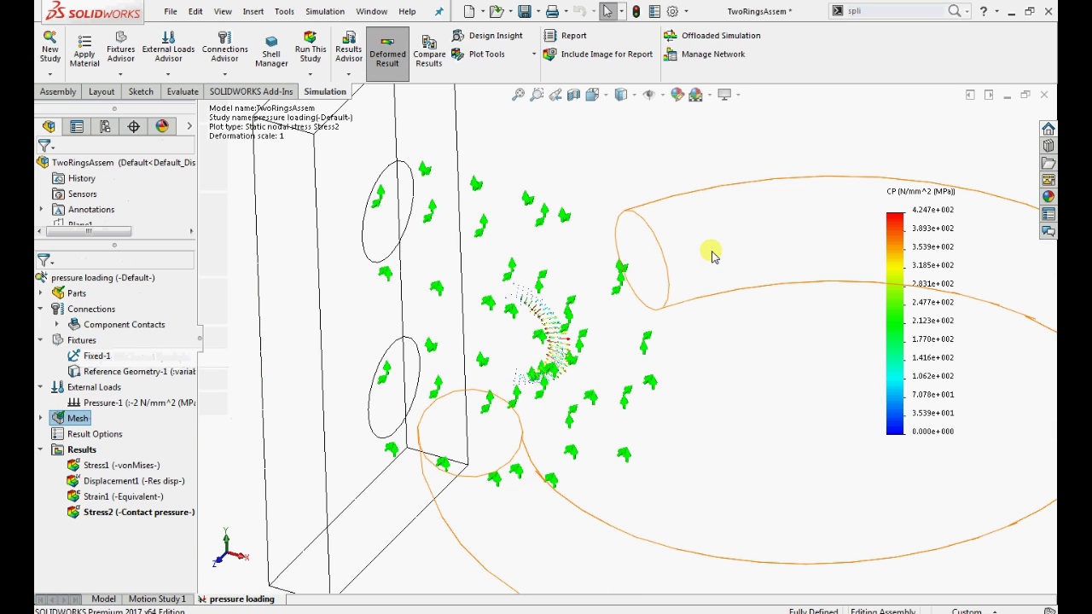
left_click(712, 253)
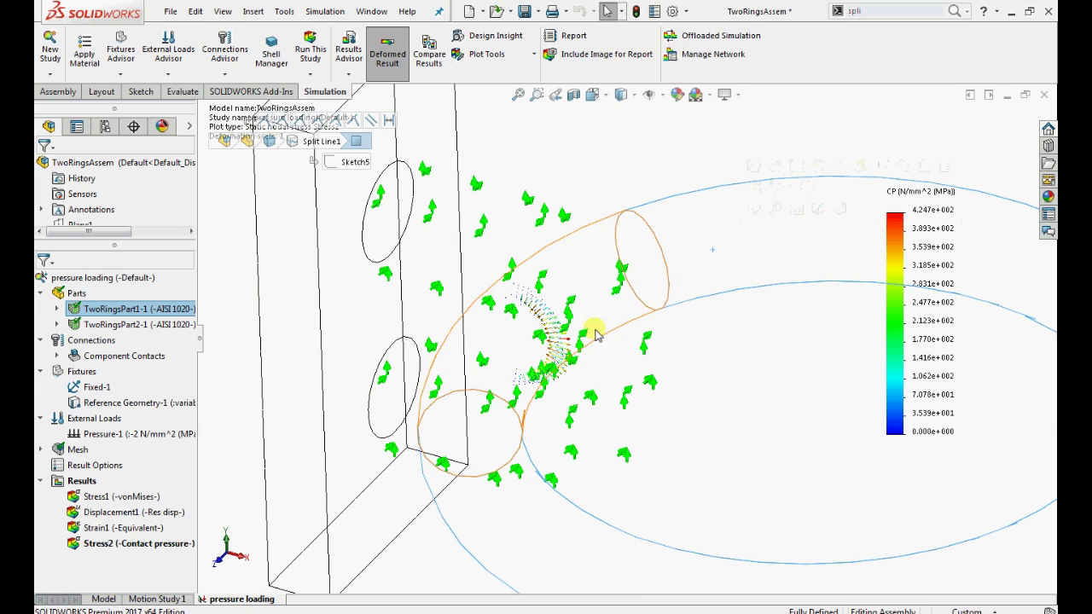
right_click(81, 372)
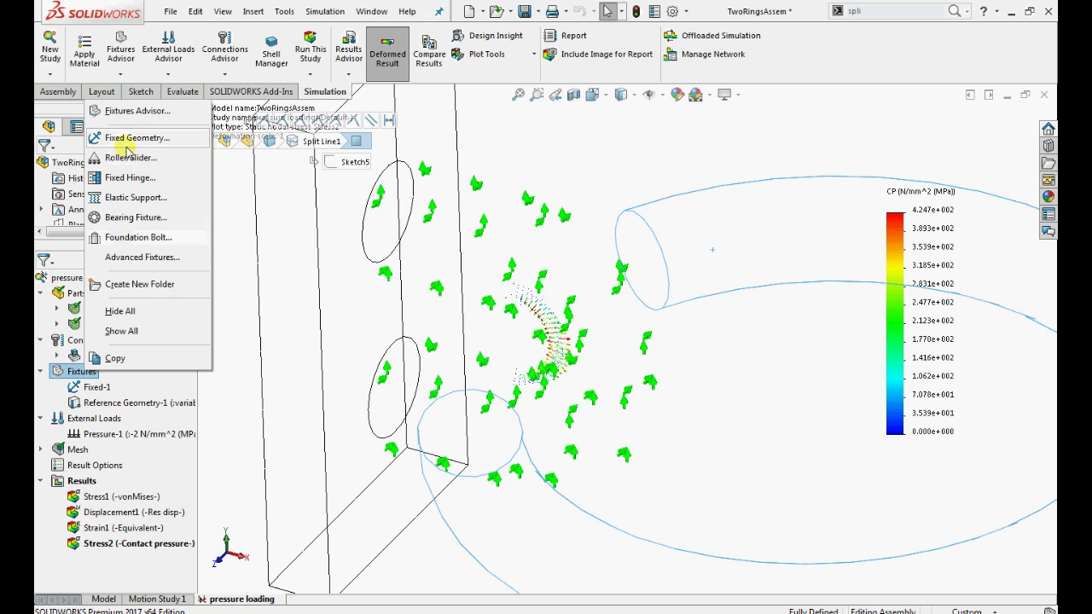
left_click(120, 310)
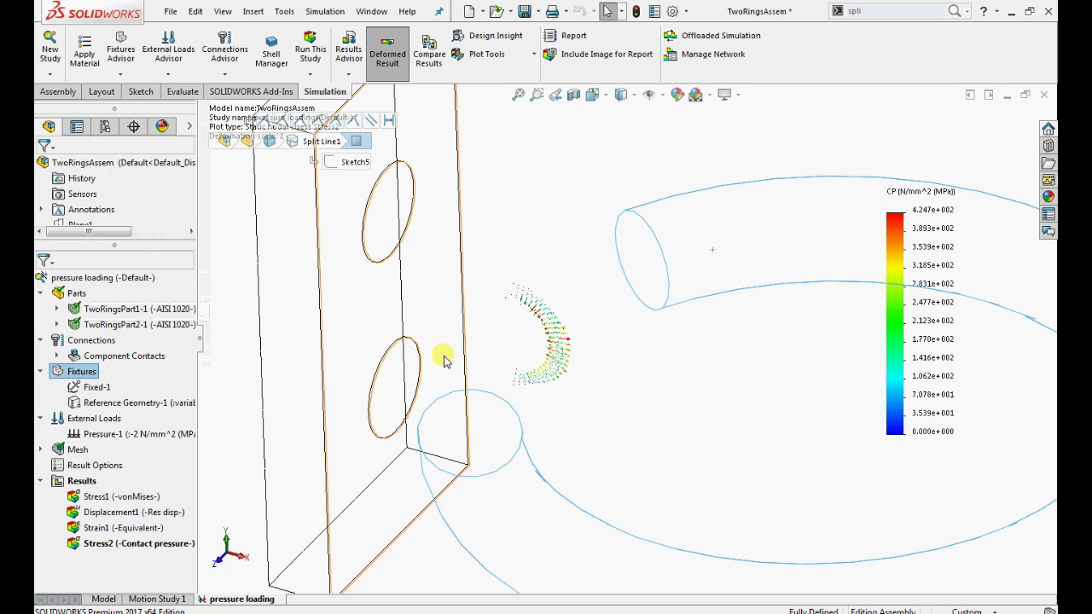
middle_click_drag(443, 358, 472, 344)
left_click(341, 331)
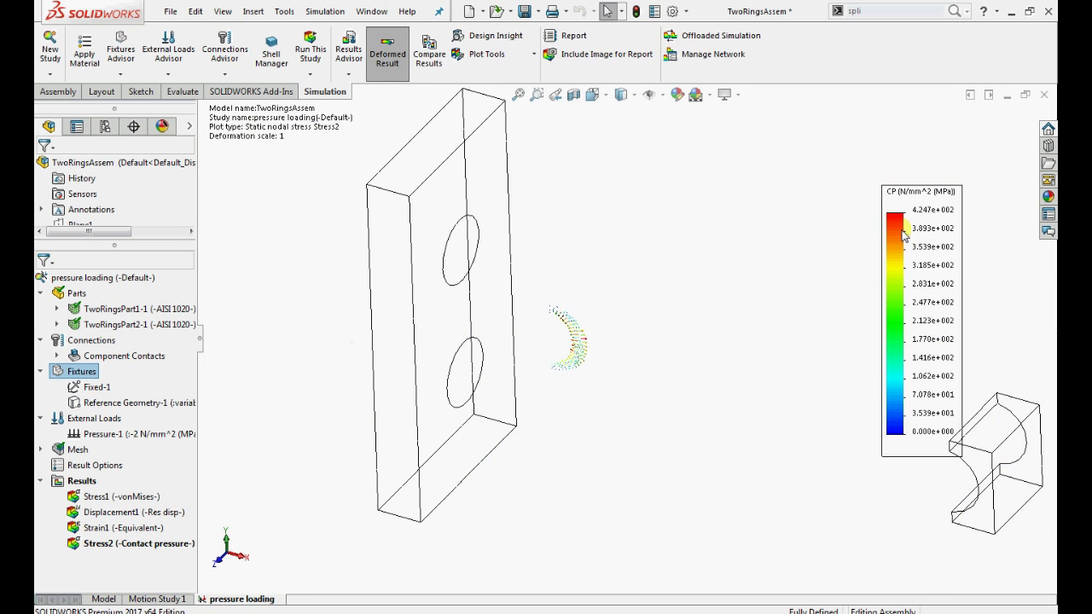
- Raise the Stress2 contact pressure vector size from 200 so the vectors draw larger
right_click(903, 262)
right_click(925, 200)
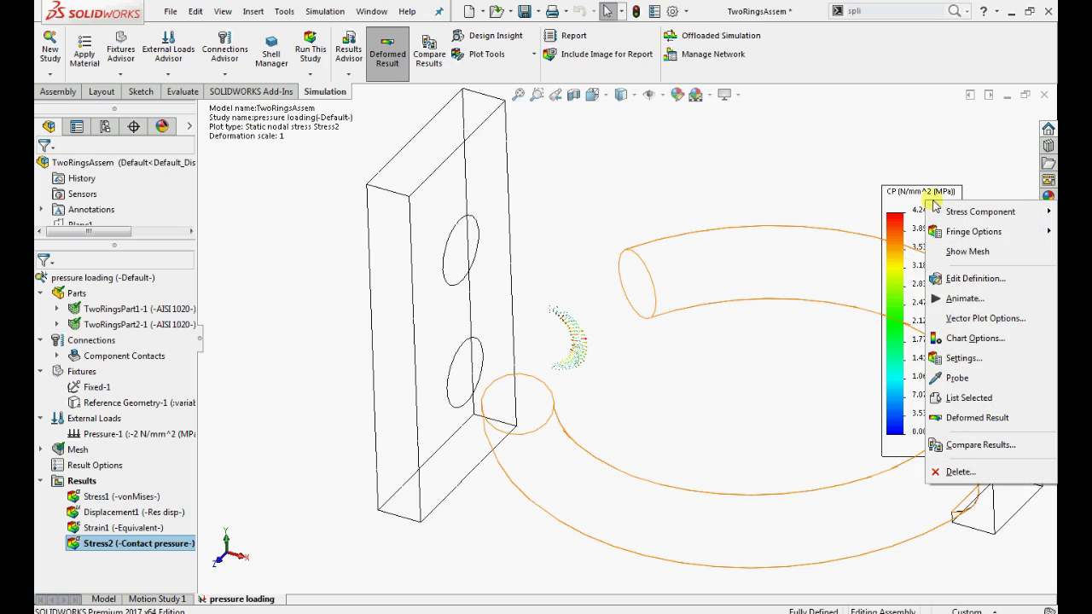
left_click(981, 318)
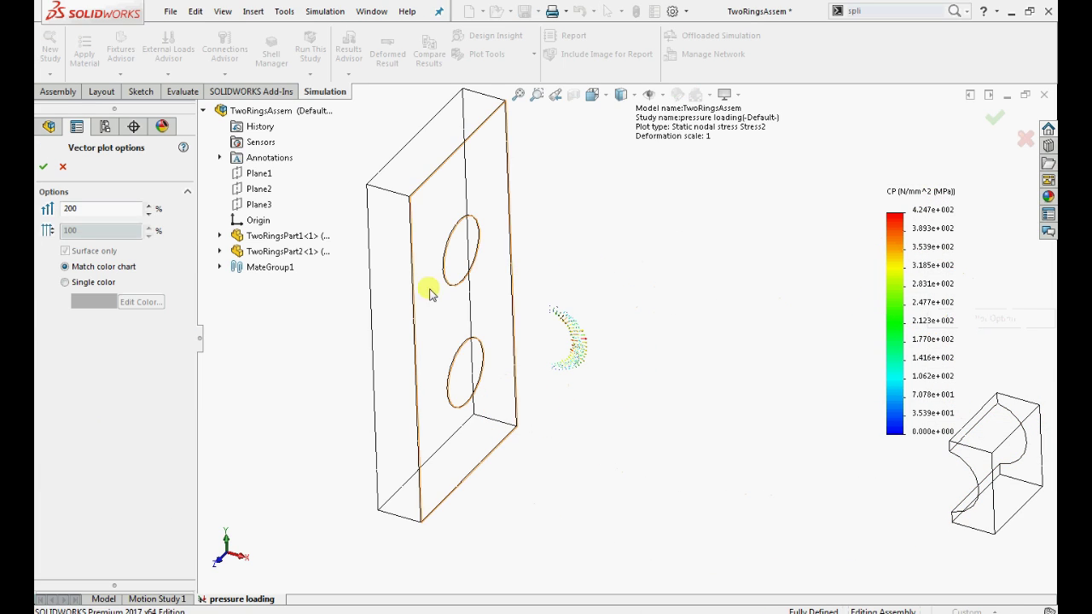
left_click_drag(81, 209, 37, 211)
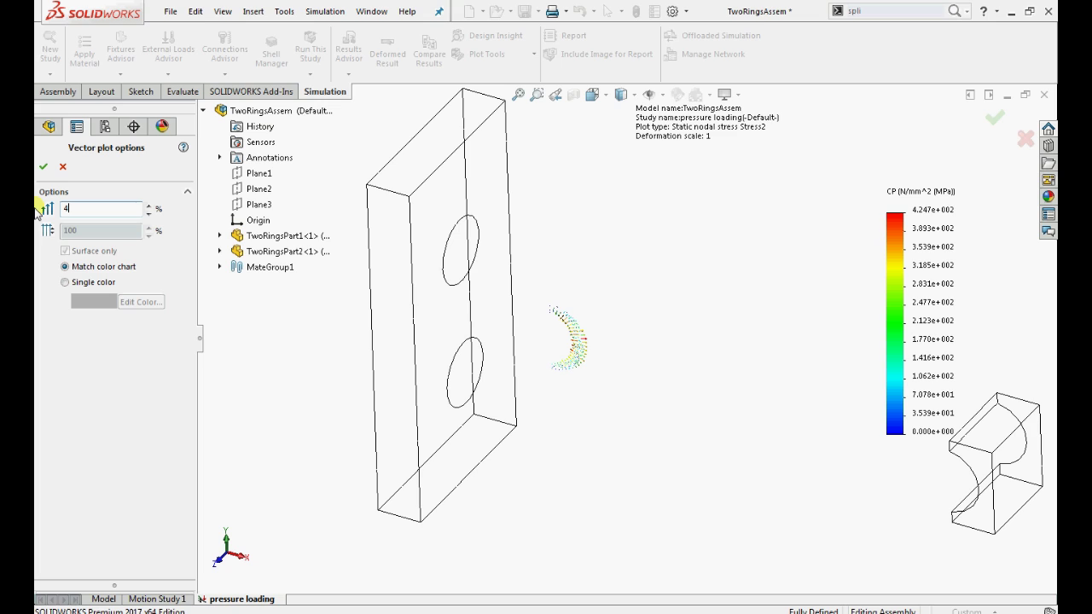
left_click(43, 167)
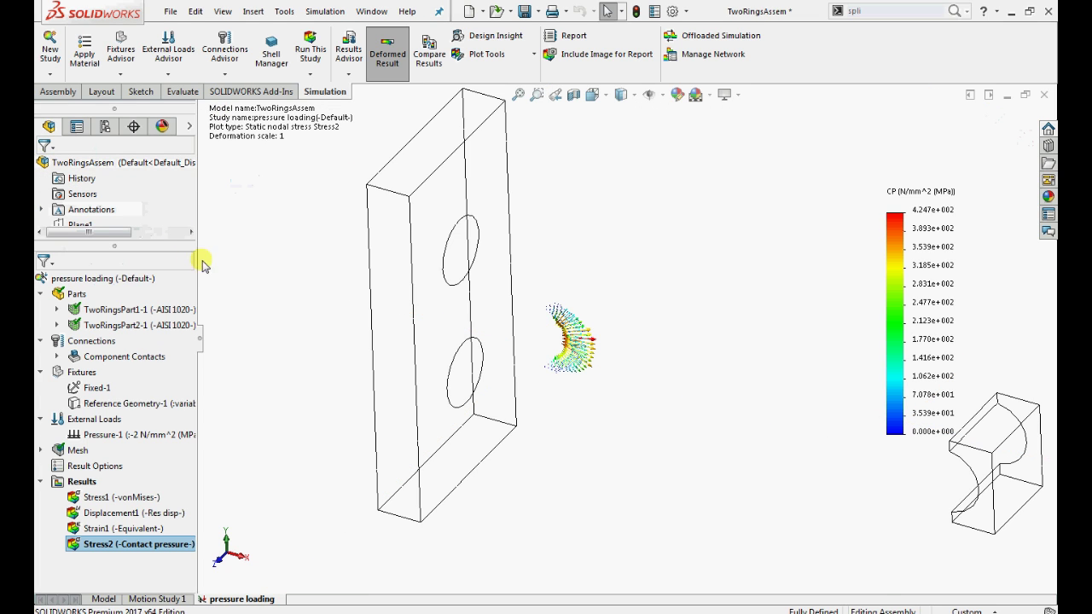
scroll(631, 359, "down", 5)
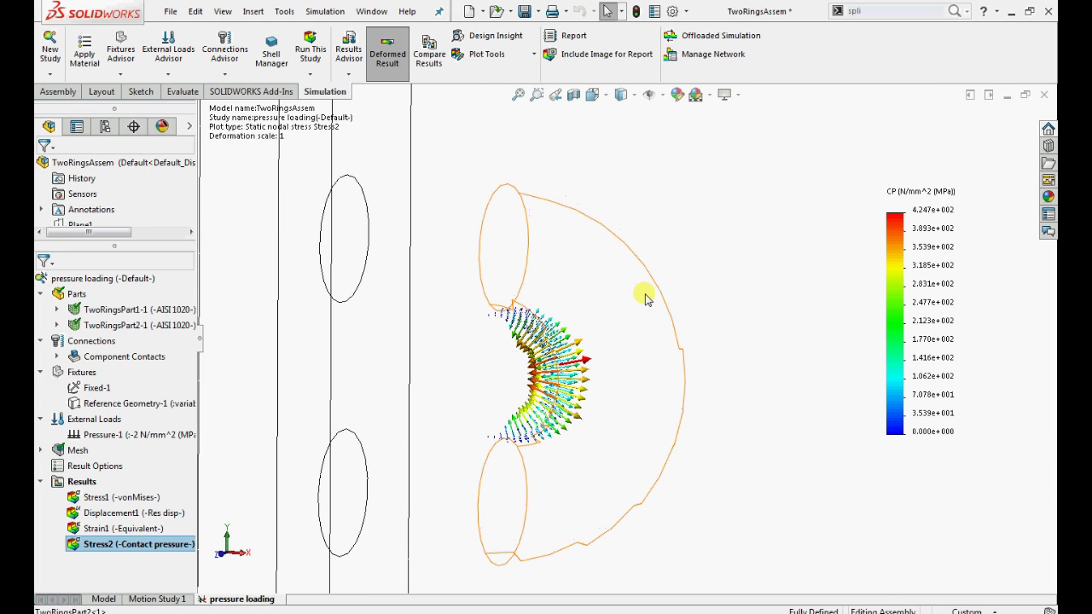